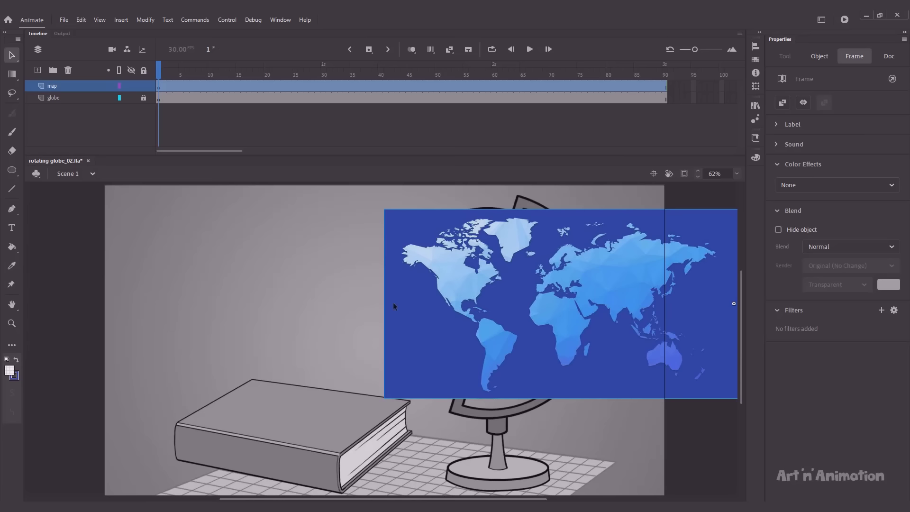
Step: Inside the main map symbol, show rulers, add a vertical guide at the map's left edge, select frame 90
double_click(416, 303)
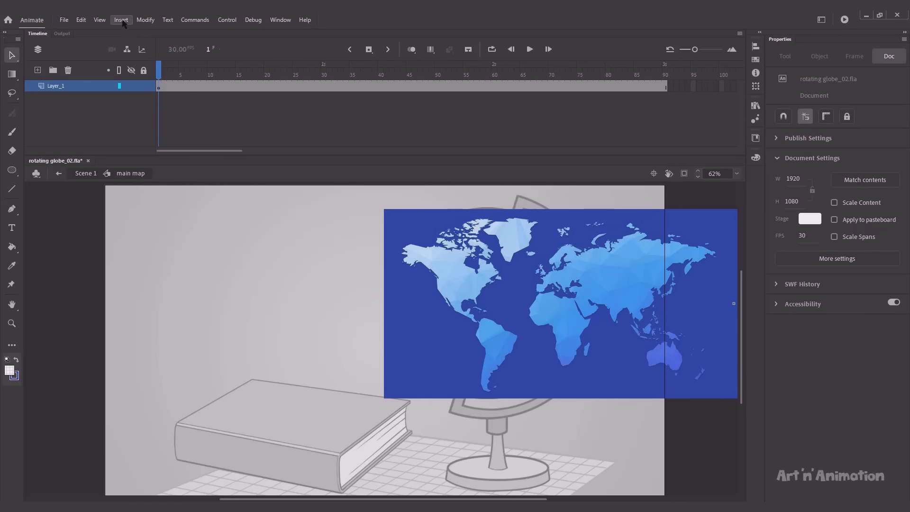
click(99, 19)
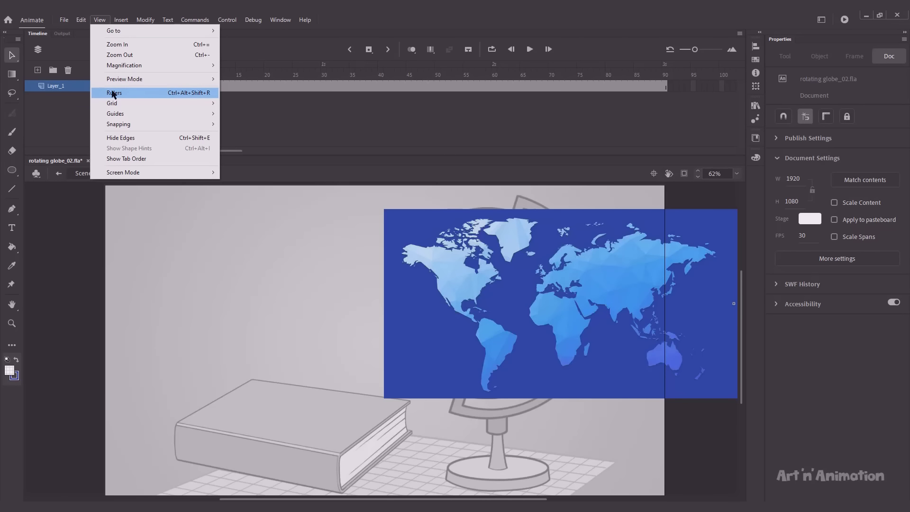
click(114, 93)
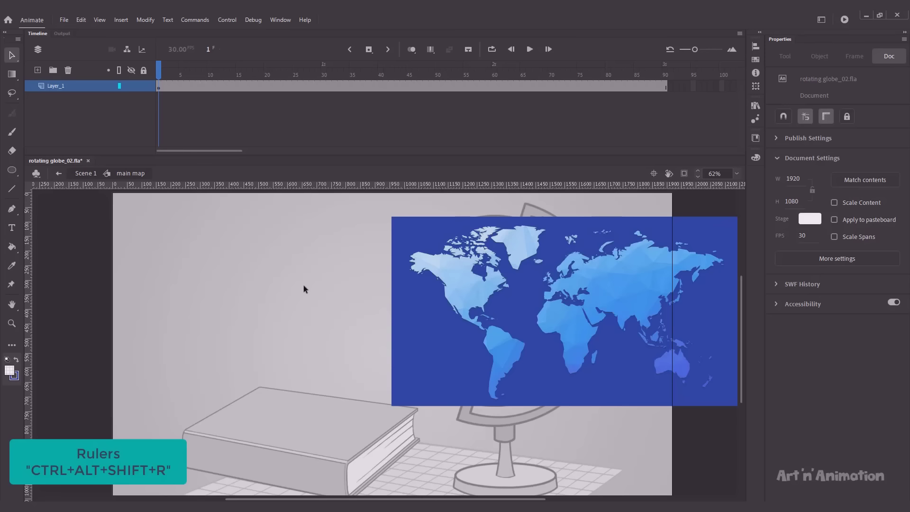
drag(27, 245, 408, 269)
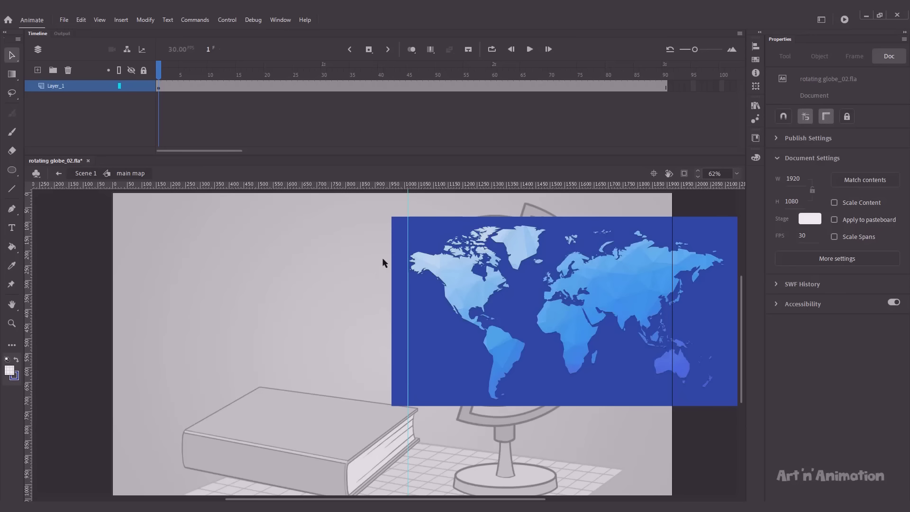
click(666, 86)
Step: Add a keyframe at frame 90 and slide the doubled map left to line up with the guide
key(F6)
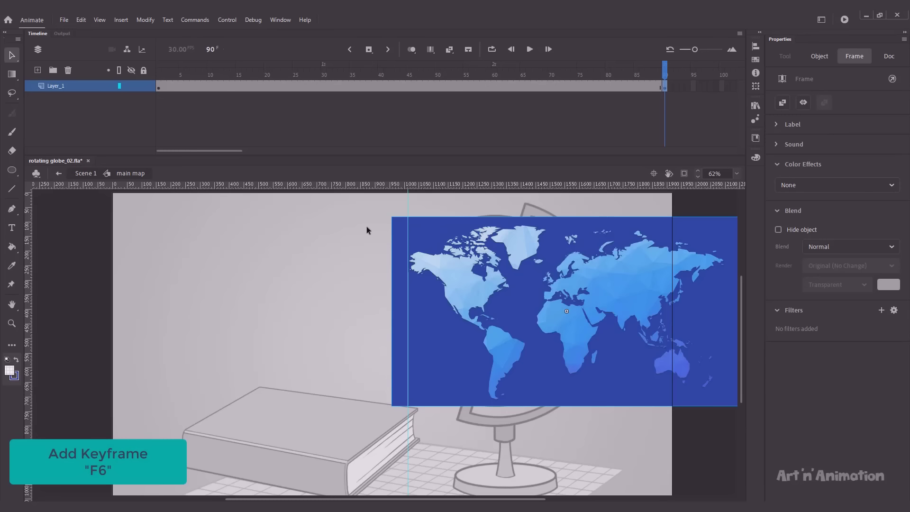
key(shift+Left)
key(shift+Left)
key(shift+Left)
key(shift+Left)
key(shift+Left)
key(shift+Left)
key(shift+Left)
key(shift+Left)
key(shift+Left)
key(shift+Left)
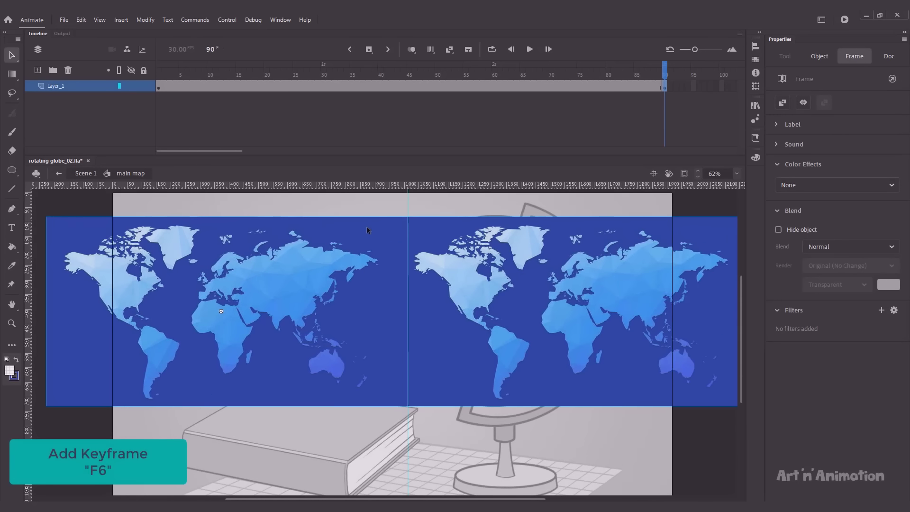
key(comma)
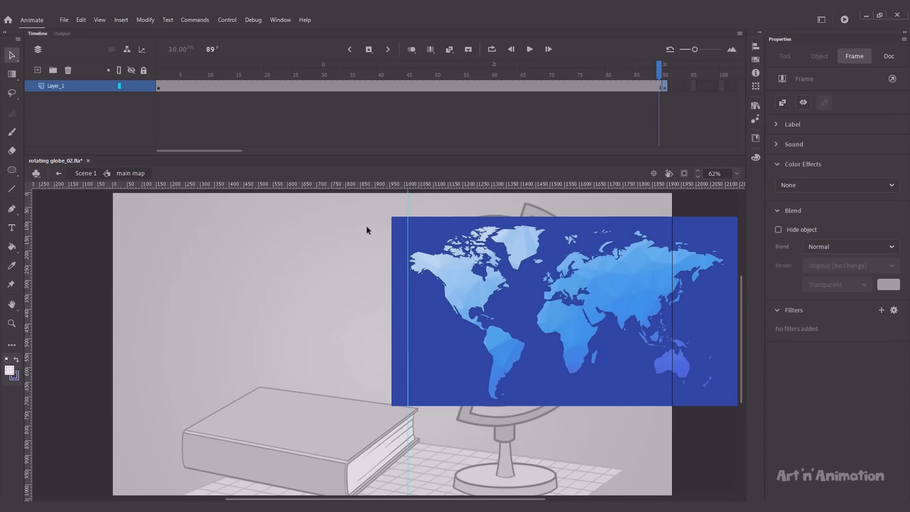
key(period)
click(383, 243)
key(Right)
key(comma)
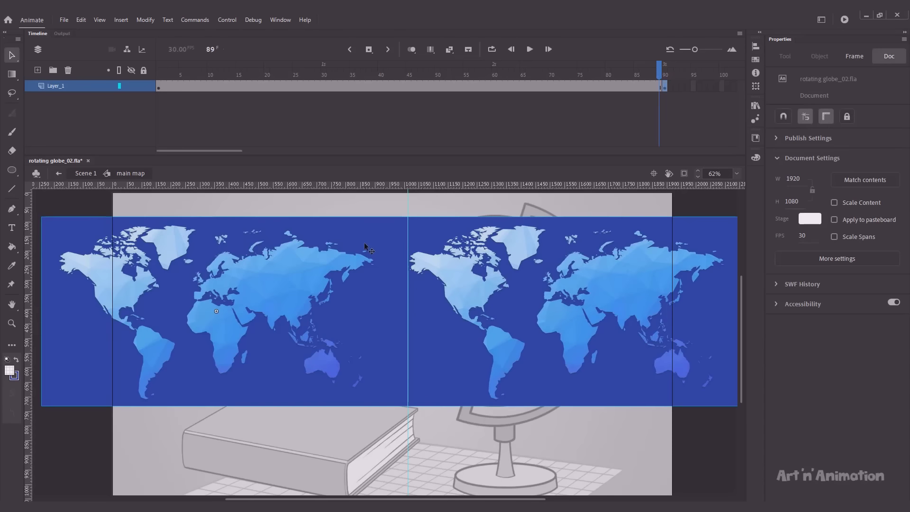
key(period)
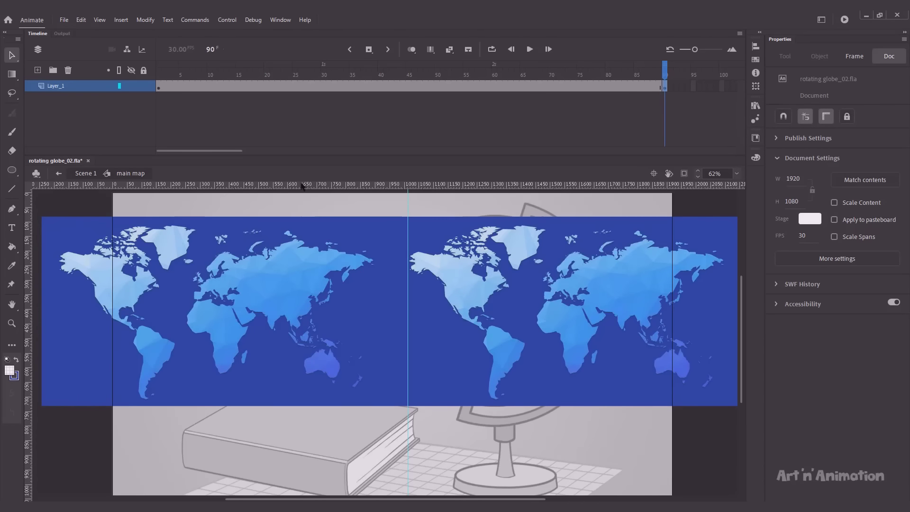
Step: Create a classic tween across frames 1–90, preview the sliding map, and return to Scene 1
drag(322, 86, 392, 86)
right_click(378, 88)
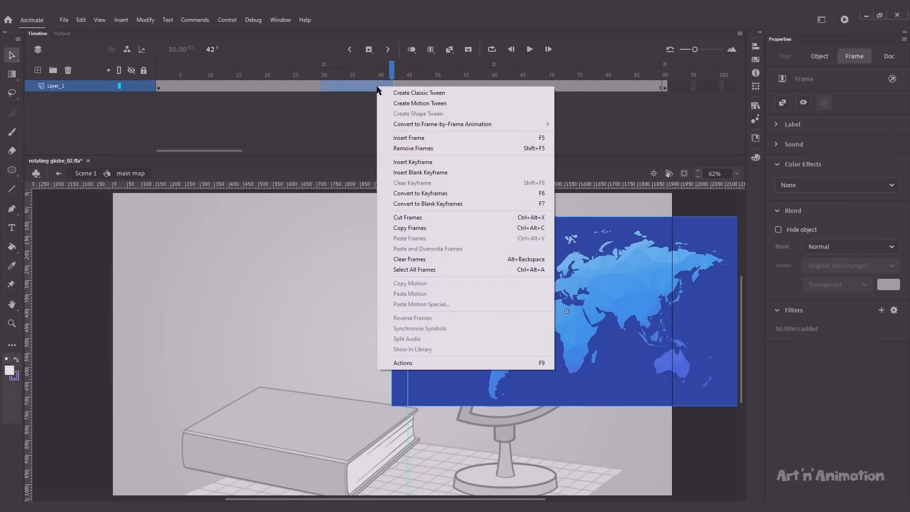
click(390, 94)
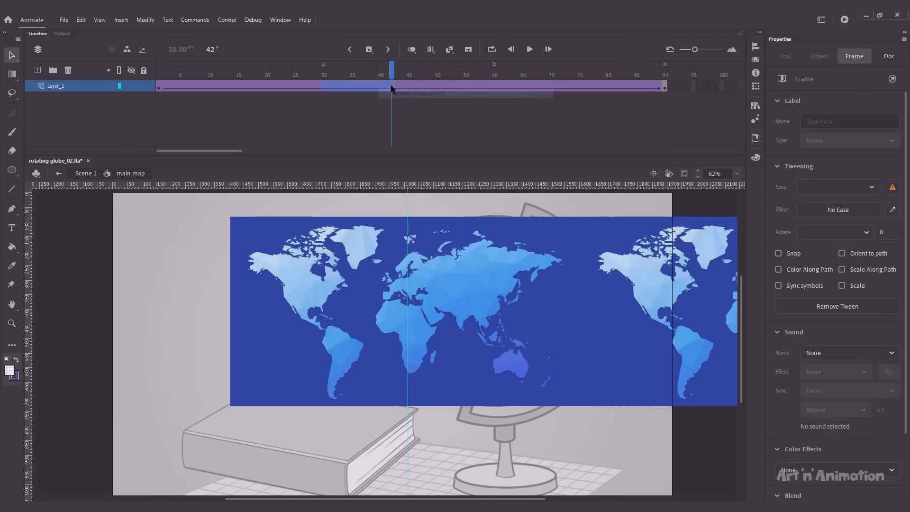
drag(392, 74, 158, 76)
key(Return)
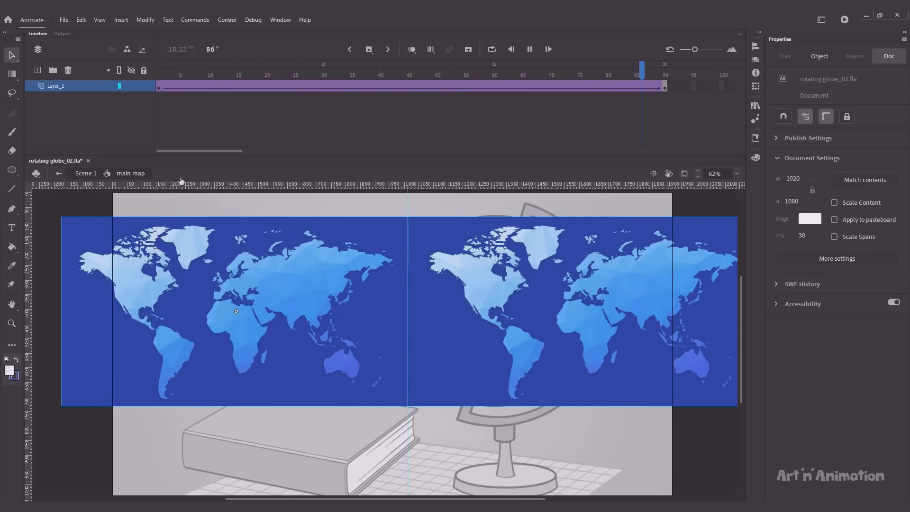
click(85, 174)
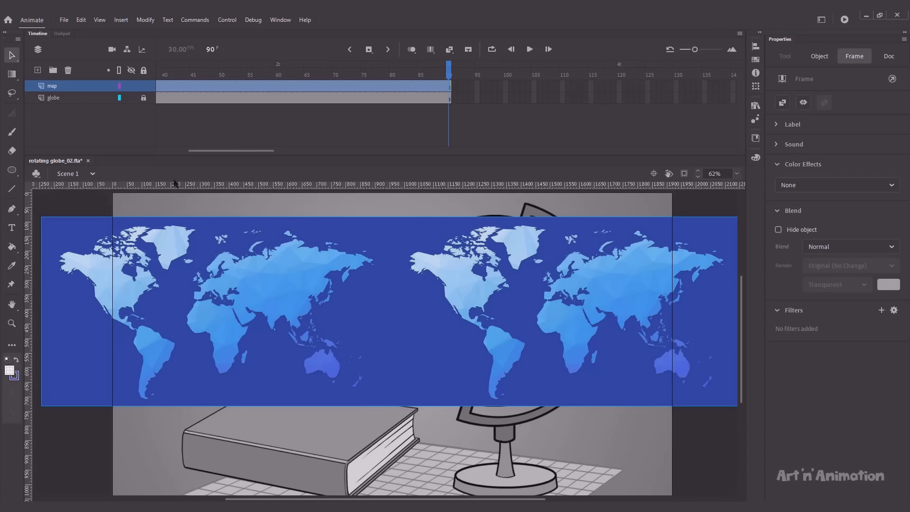
Step: On a new layer above the hidden map, draw a circle over the globe and delete its outline
click(37, 70)
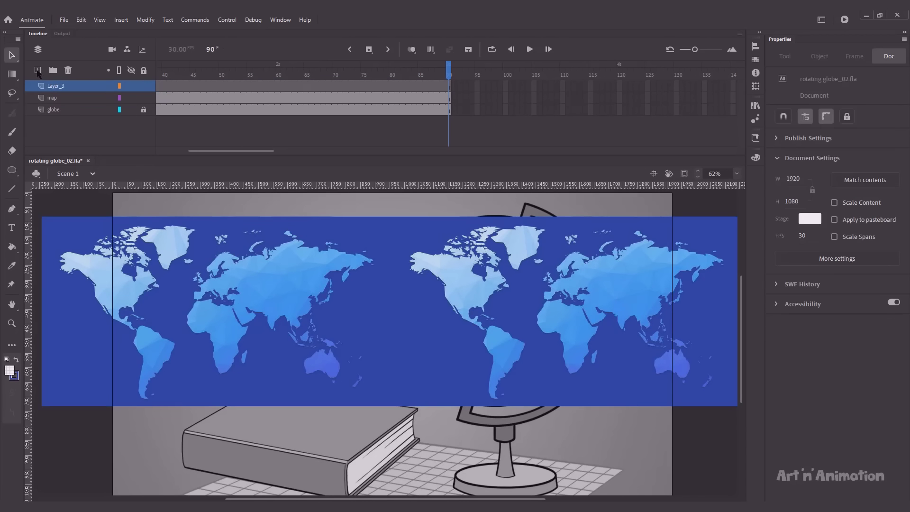
click(131, 98)
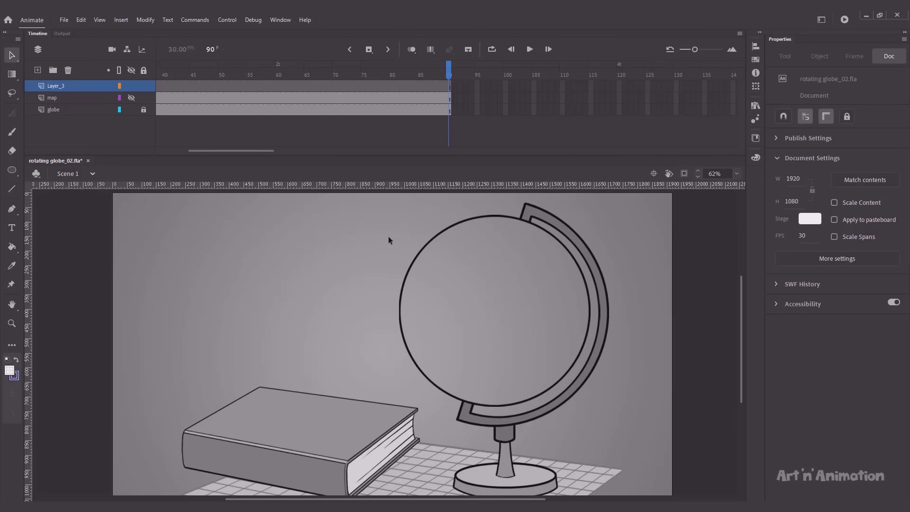
key(o)
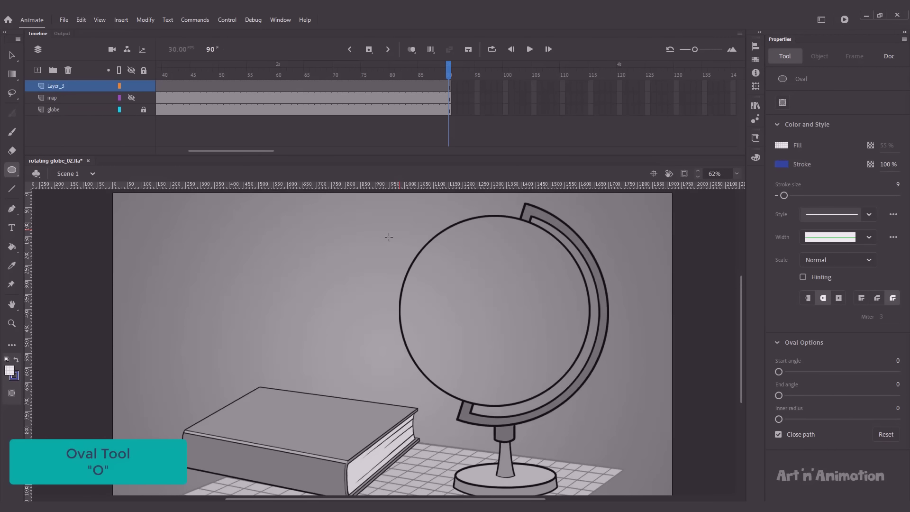
drag(433, 221, 538, 373)
key(v)
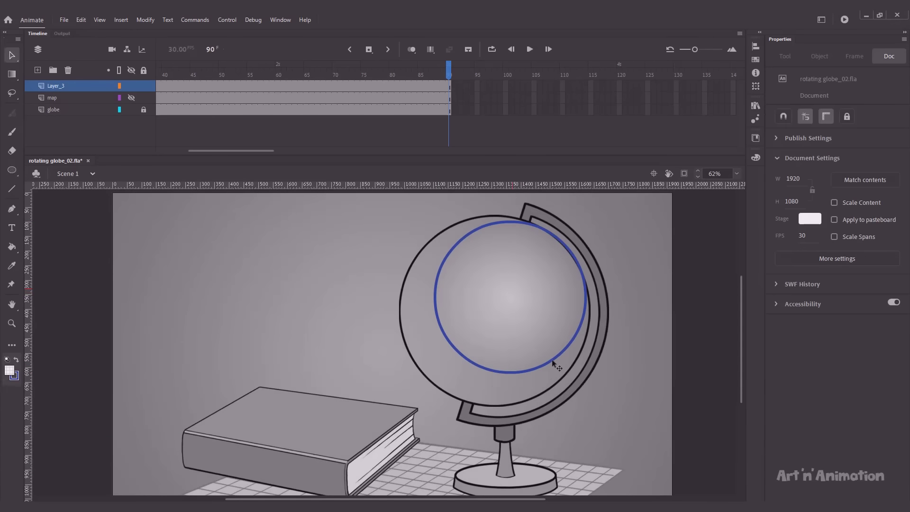
click(553, 362)
key(Delete)
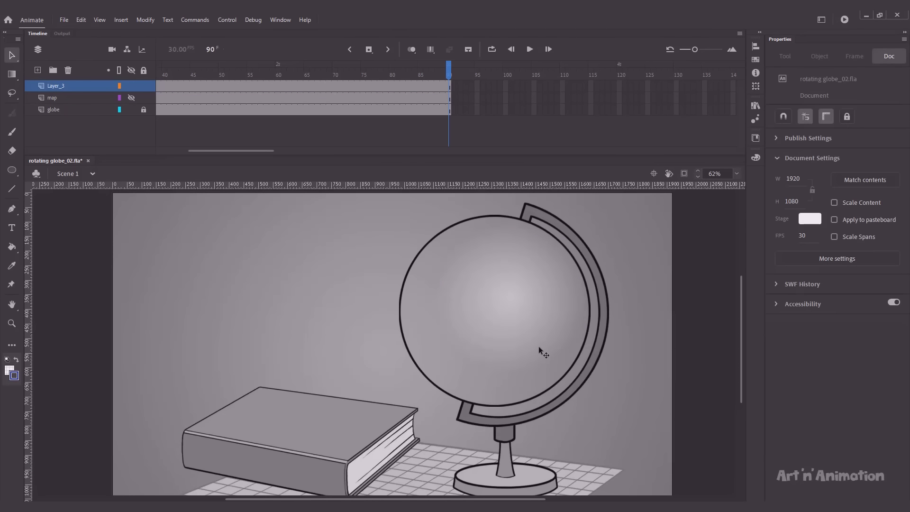
click(540, 350)
key(shift+Left)
key(shift+Left)
key(shift+Down)
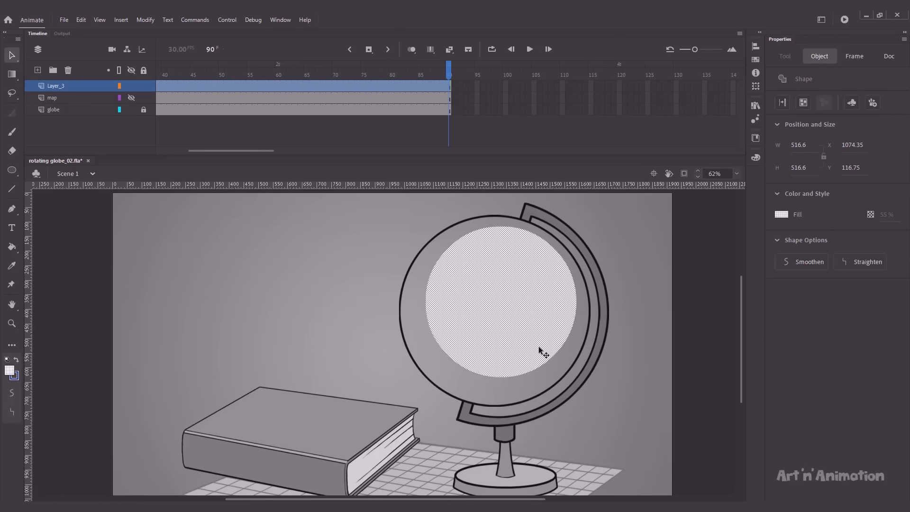
Step: Make the circle's fill red and nudge it into place over the globe's sphere
click(781, 215)
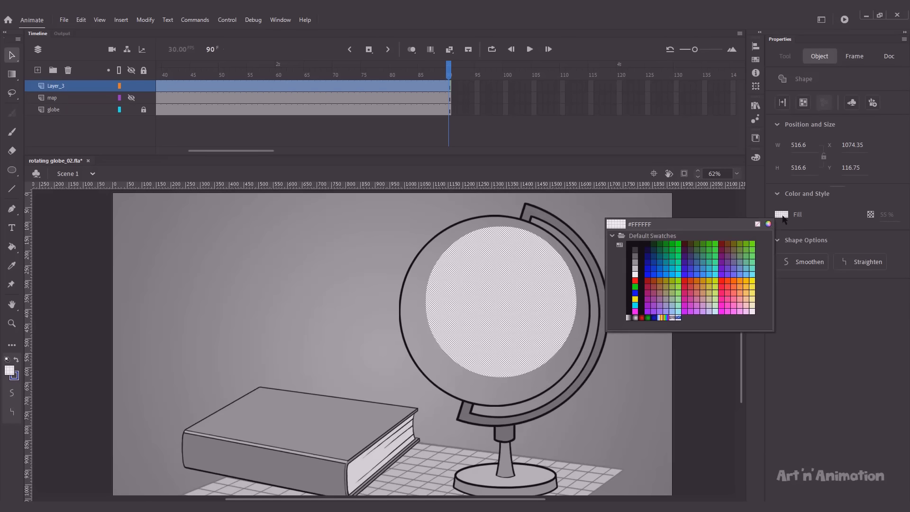
click(727, 282)
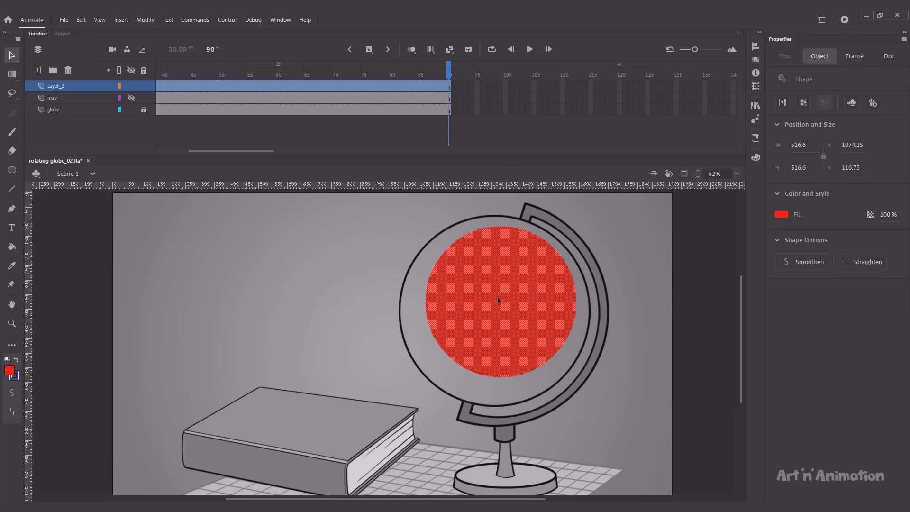
key(shift+Down)
key(Left)
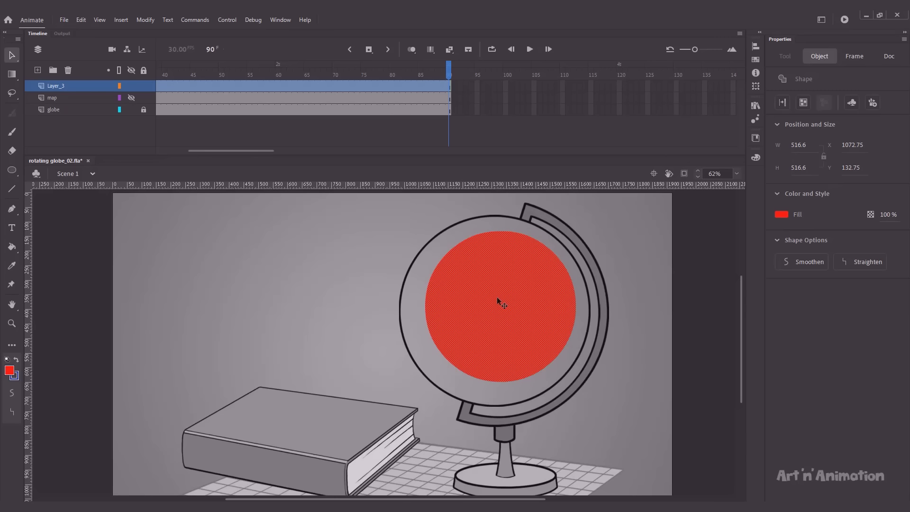
key(shift+Down)
key(shift+Left)
key(Up)
key(Up)
key(Up)
key(Up)
key(Up)
key(Up)
key(Up)
key(Left)
key(Left)
key(Left)
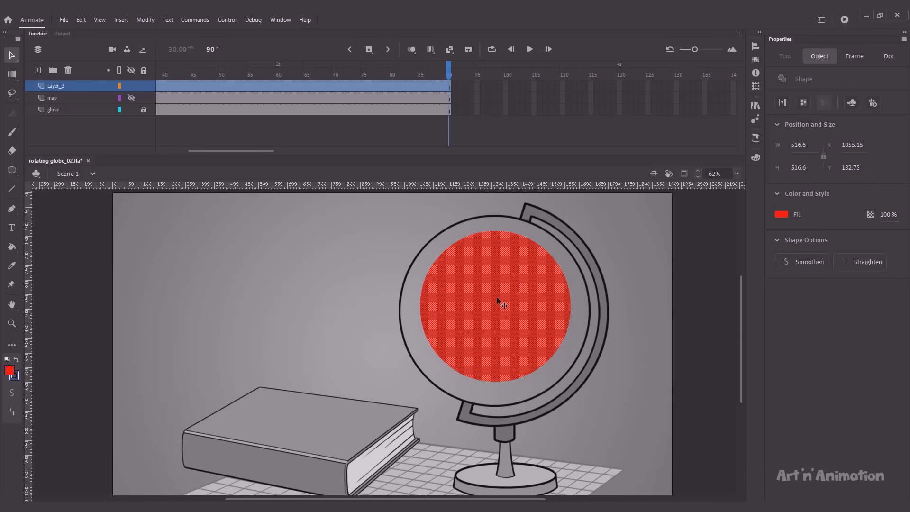
key(Down)
key(Down)
key(Down)
key(Down)
key(Down)
key(Right)
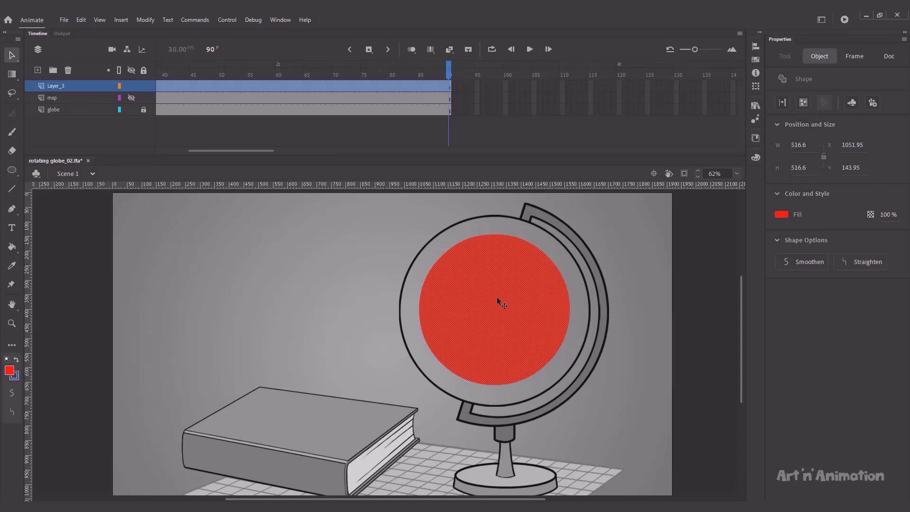
Step: Scale the red circle to 130% and show its layer as outlines only
key(ctrl+alt+s)
text(130)
key(Return)
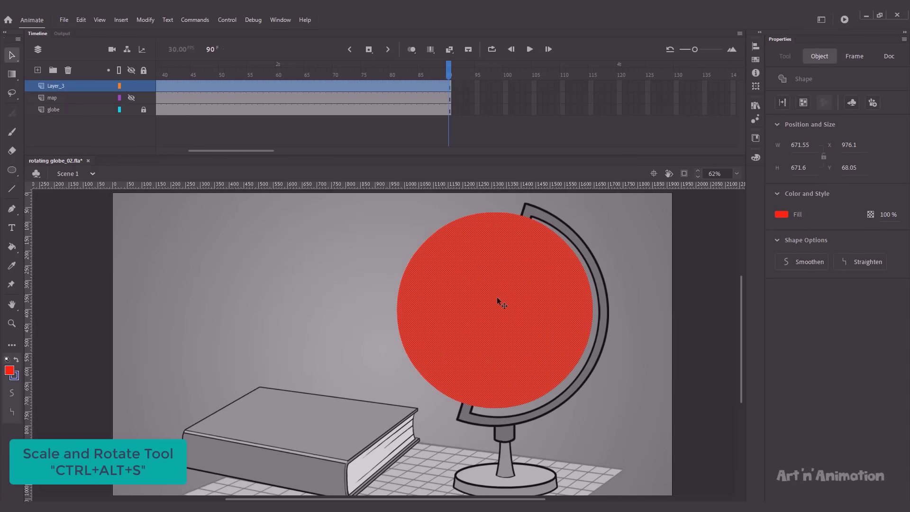
key(Right)
click(119, 85)
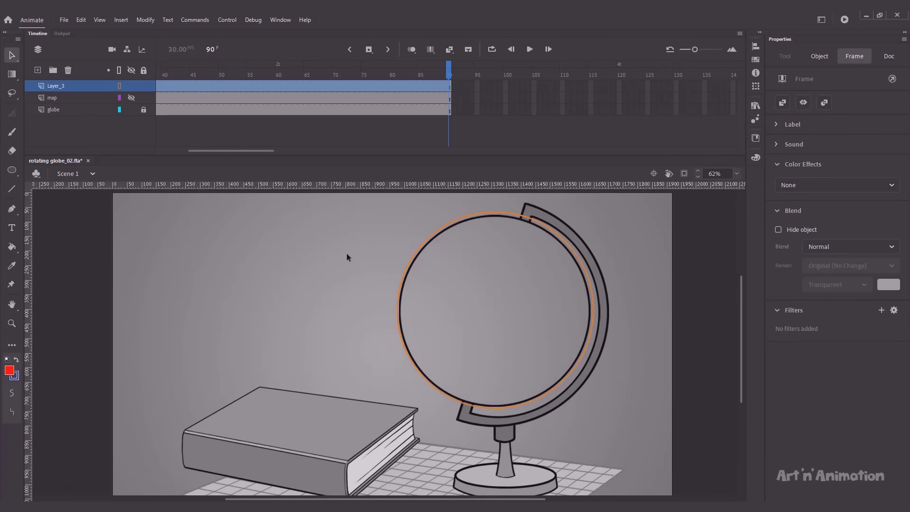
Step: Nudge the circle onto the globe's outline and rescale it to 99%, then 101%
key(shift+Down)
key(Up)
key(Up)
key(Up)
key(Up)
key(Left)
key(Left)
key(Up)
key(Up)
key(Up)
key(Up)
key(Up)
key(Up)
key(ctrl+alt+s)
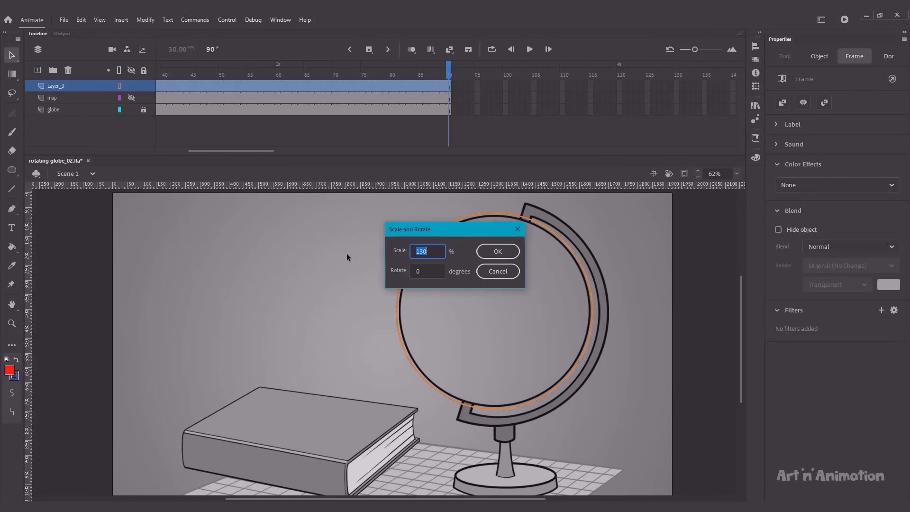
text(99)
key(Return)
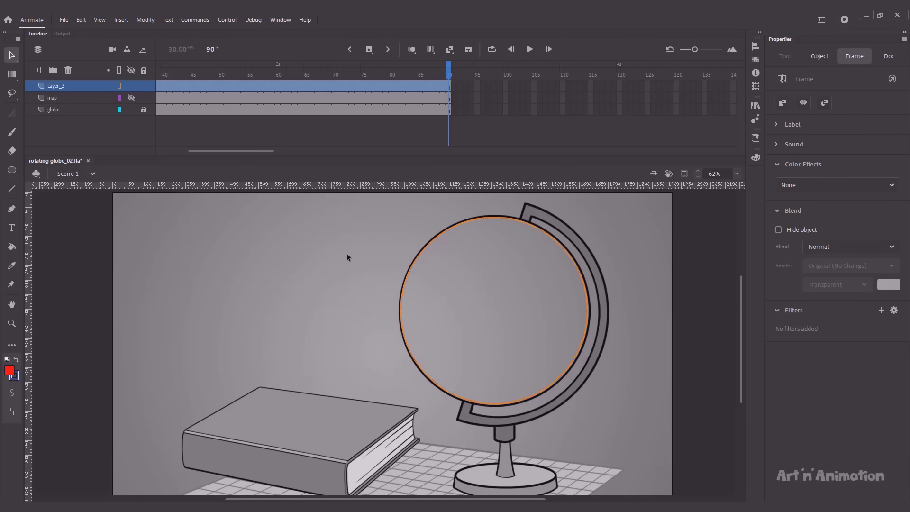
key(ctrl+alt+s)
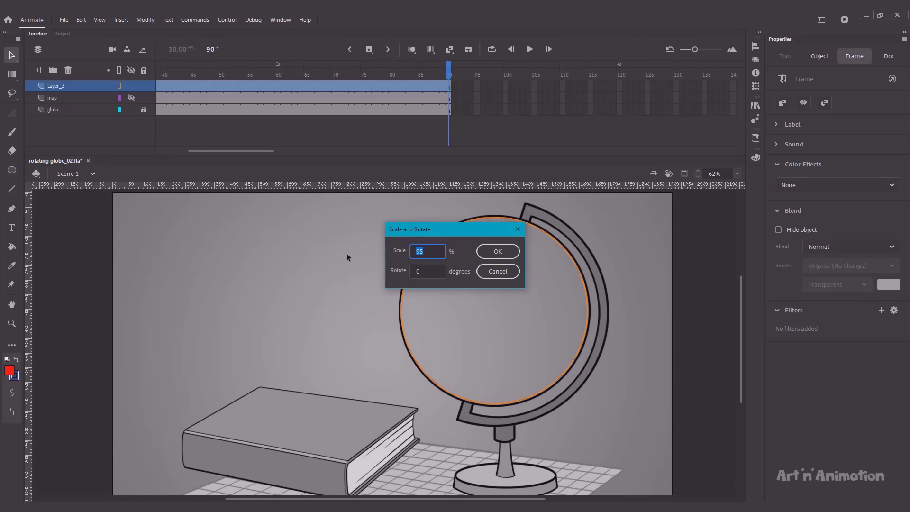
text(101)
key(Return)
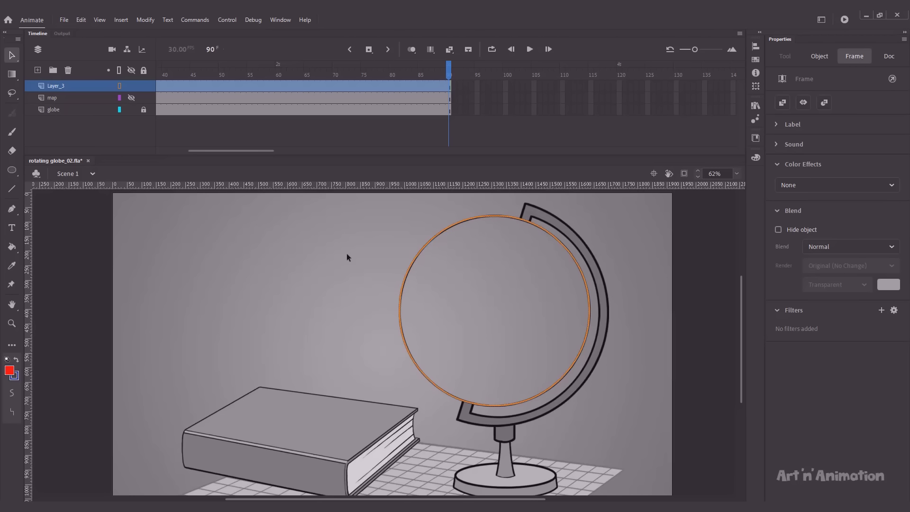
Step: Turn off the circle layer's outline view and make the map layer visible again
click(119, 86)
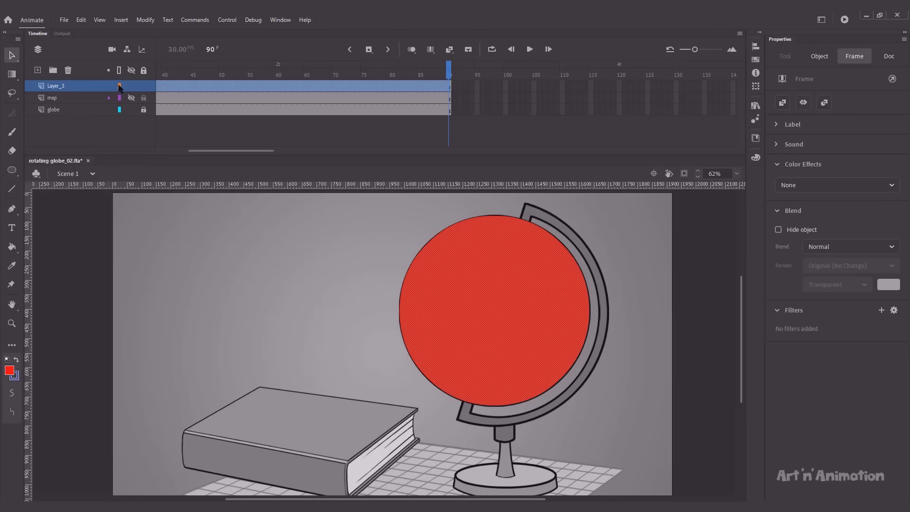
click(283, 224)
click(131, 98)
Step: Make Layer_3 a mask over the map layer and play the rotating globe preview
right_click(80, 90)
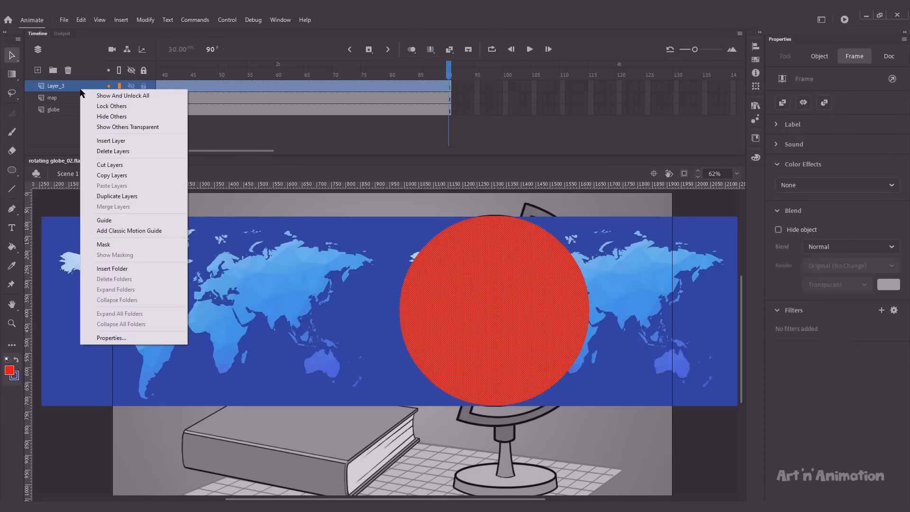
click(103, 245)
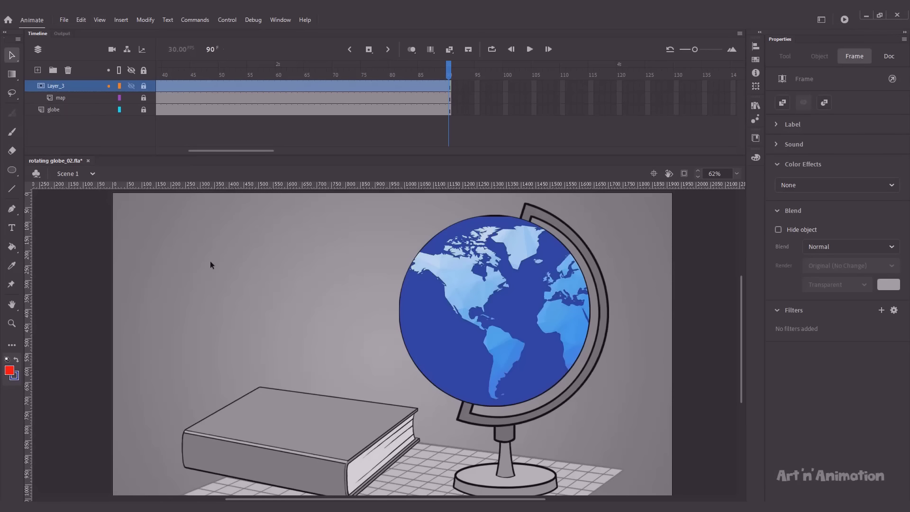
key(Return)
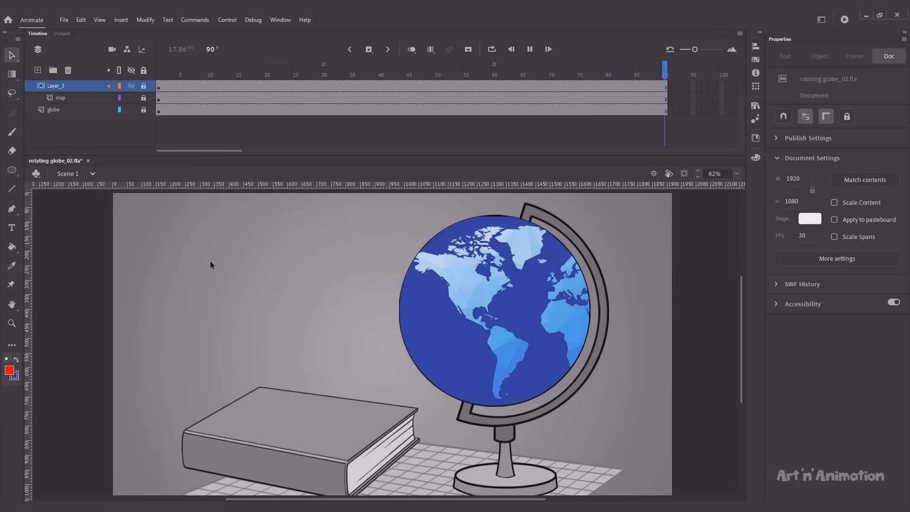
click(158, 74)
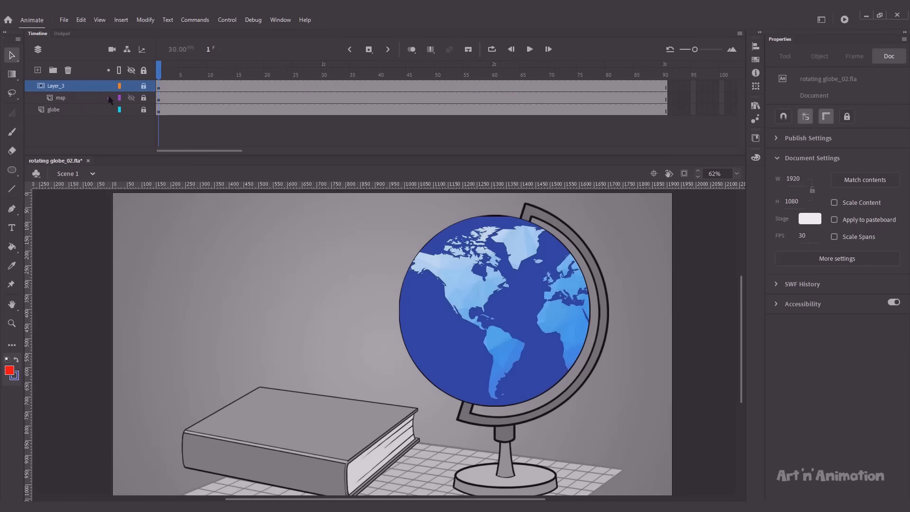
Step: Scale the mask circle to 100.5% and lock both layers to preview the masked globe
click(144, 98)
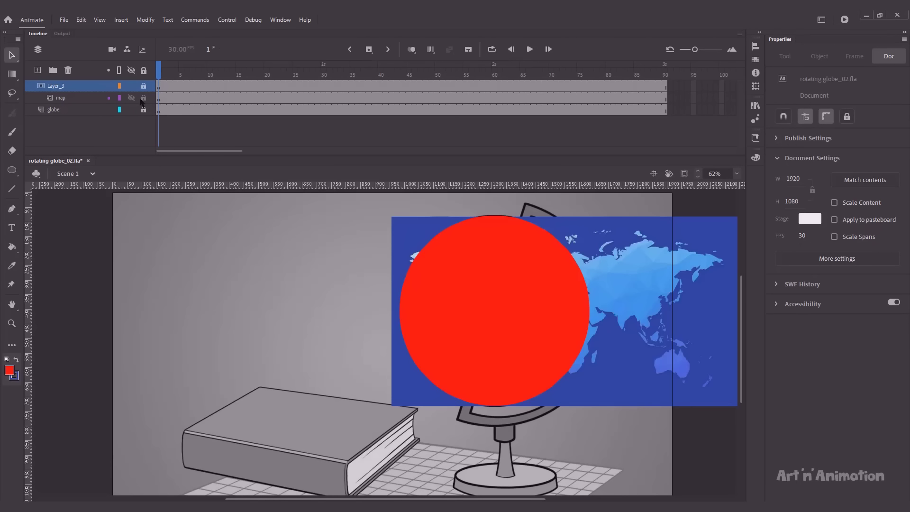
click(417, 280)
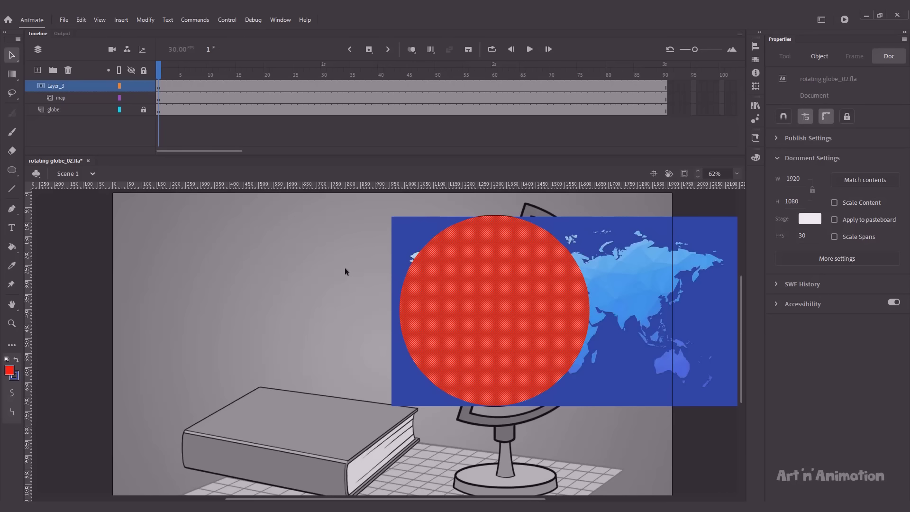
key(ctrl+alt+s)
text(1)
text(00.5)
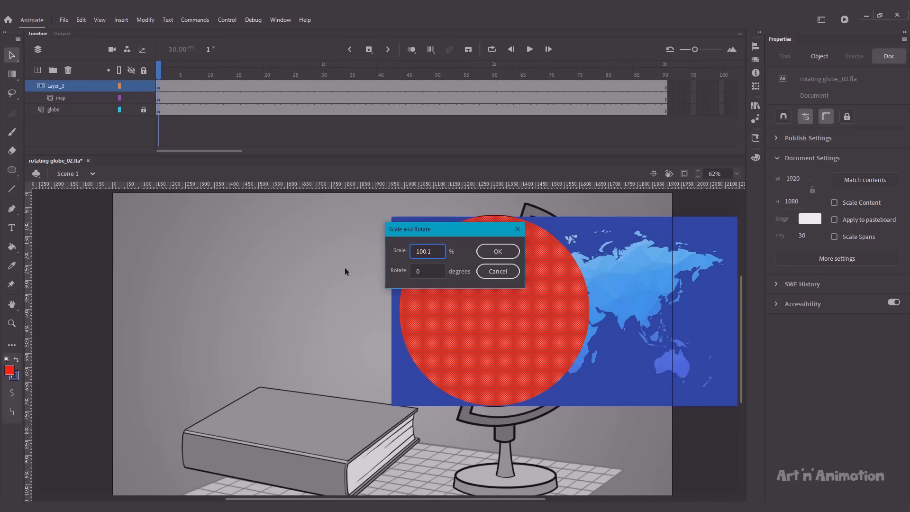
key(Return)
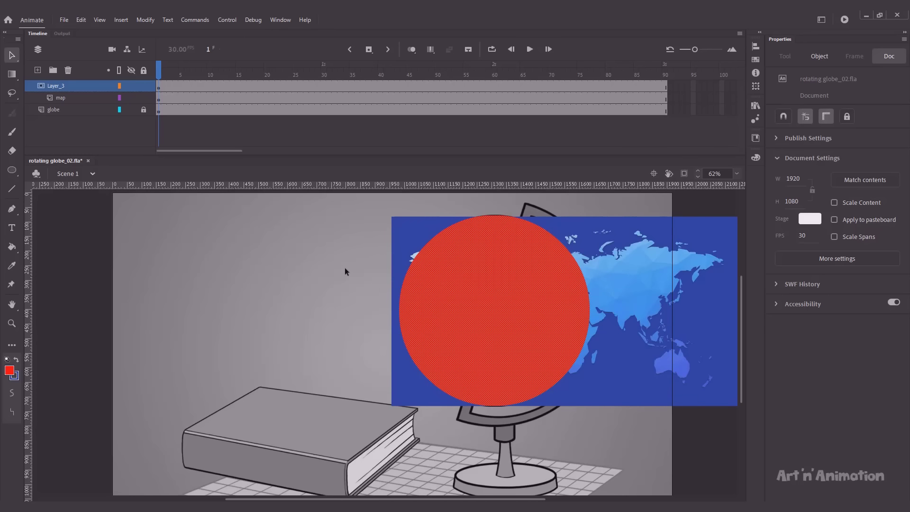
click(144, 86)
click(143, 98)
Step: Toggle the layer locks and map visibility repeatedly to check how the mask fits the globe
click(143, 86)
key(ctrl+alt+s)
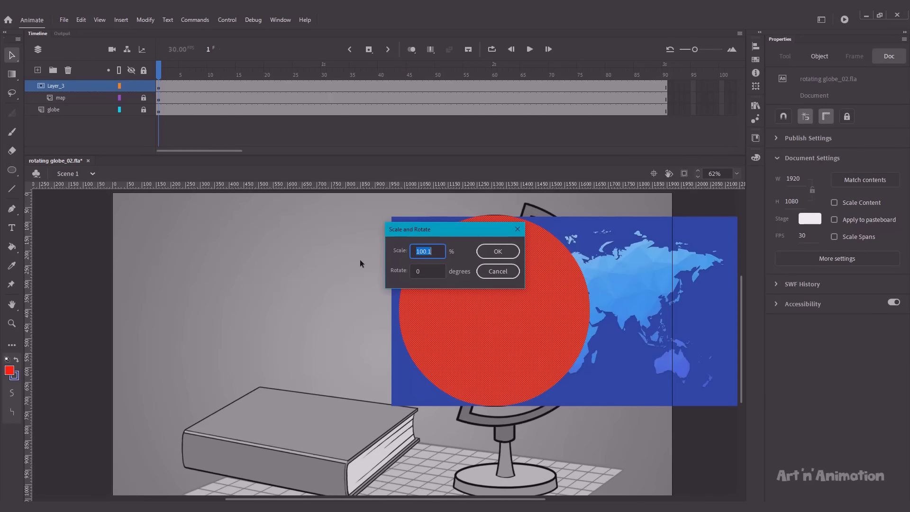
key(Escape)
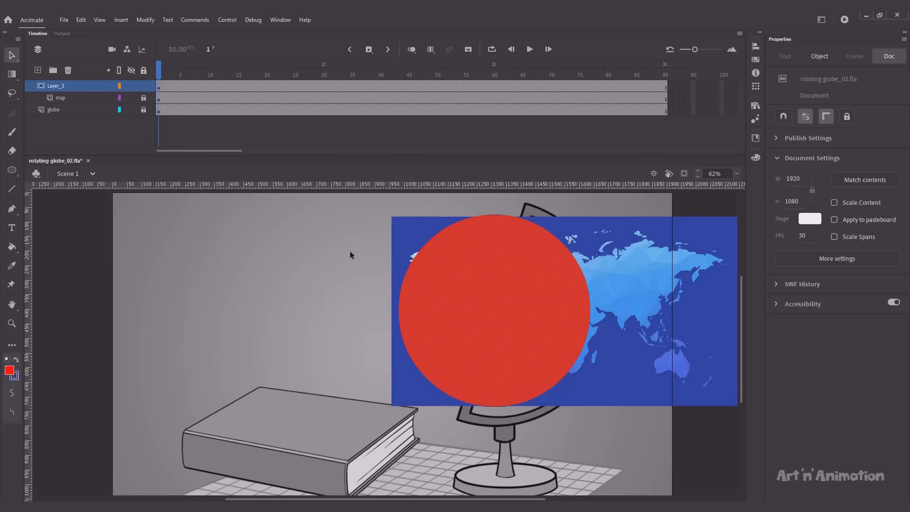
click(144, 86)
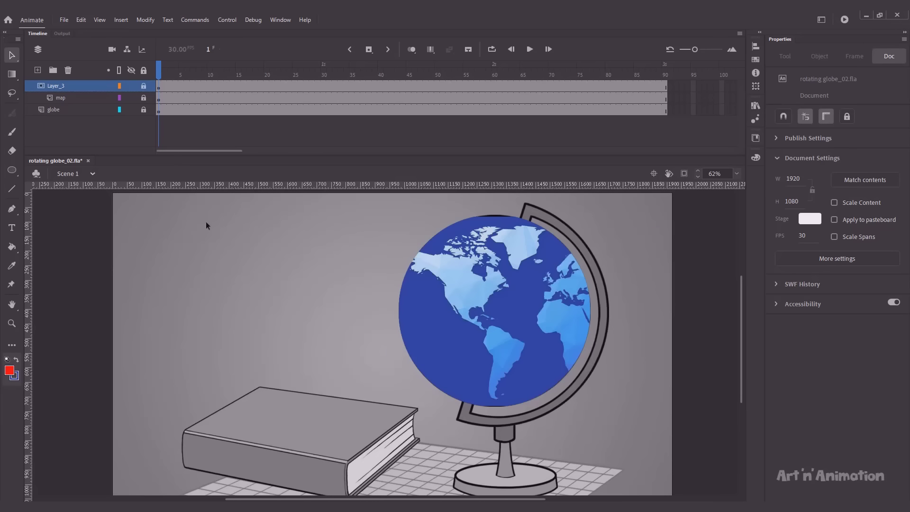
click(143, 86)
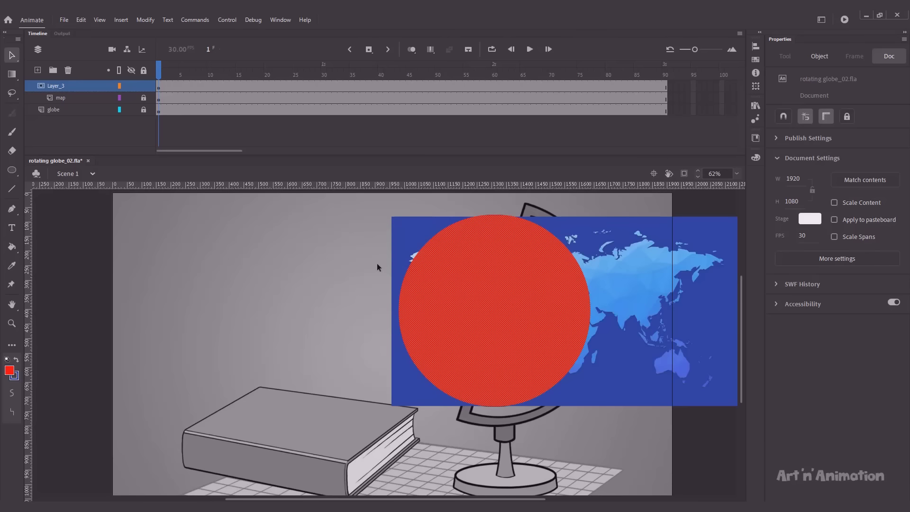
click(144, 70)
click(144, 71)
click(377, 219)
click(435, 242)
click(143, 71)
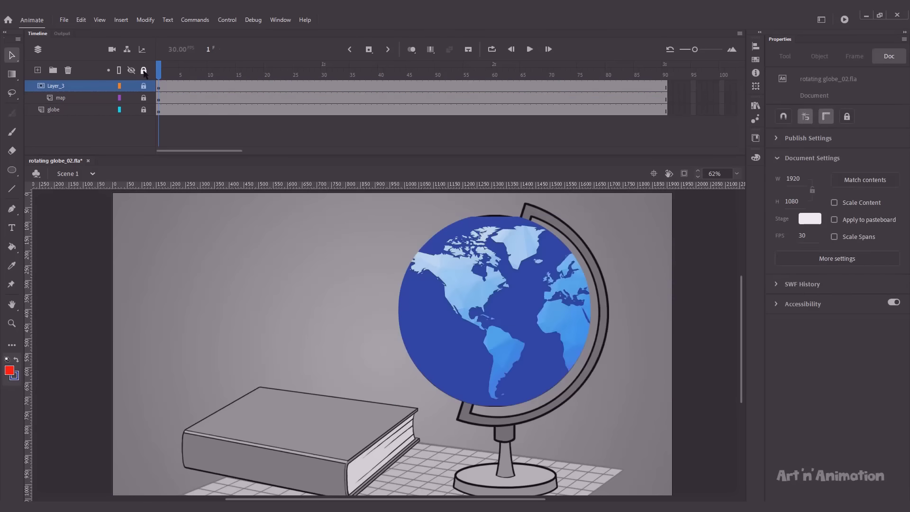
click(144, 71)
click(161, 110)
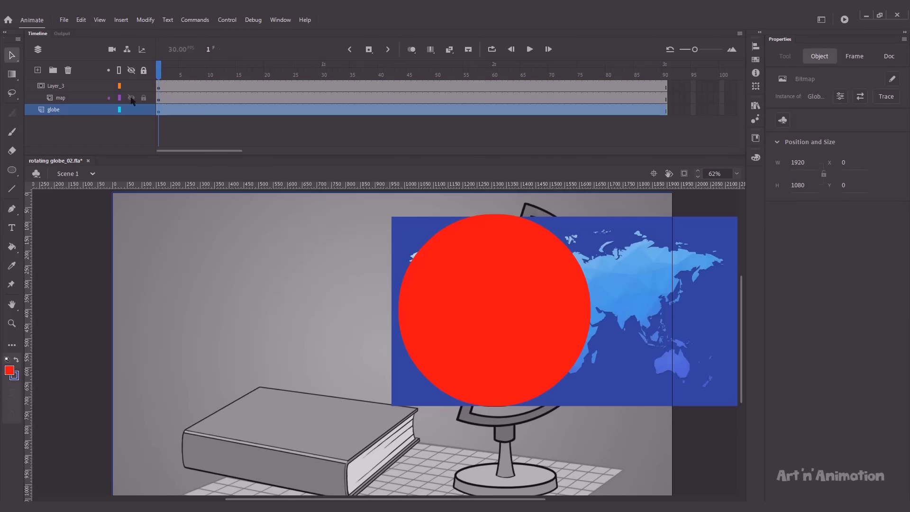
click(131, 98)
click(132, 97)
Step: Nudge the map slightly left and scale it to 100.2%
click(403, 258)
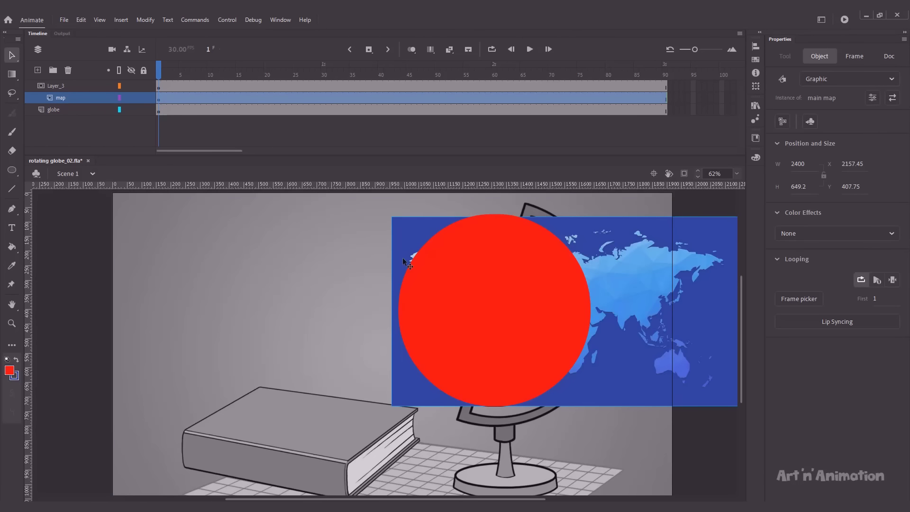
key(Left)
key(Left)
key(Tab)
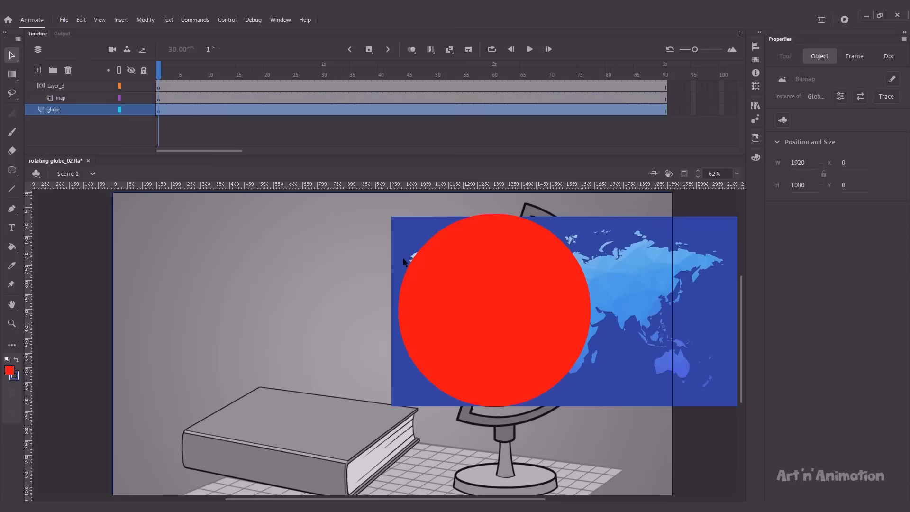
click(73, 98)
click(403, 237)
key(ctrl+alt+s)
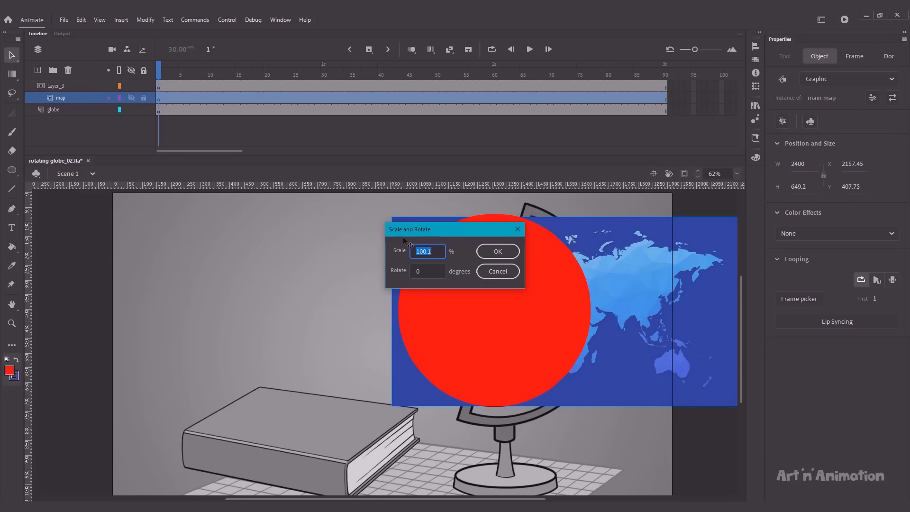
text(100.2)
key(Return)
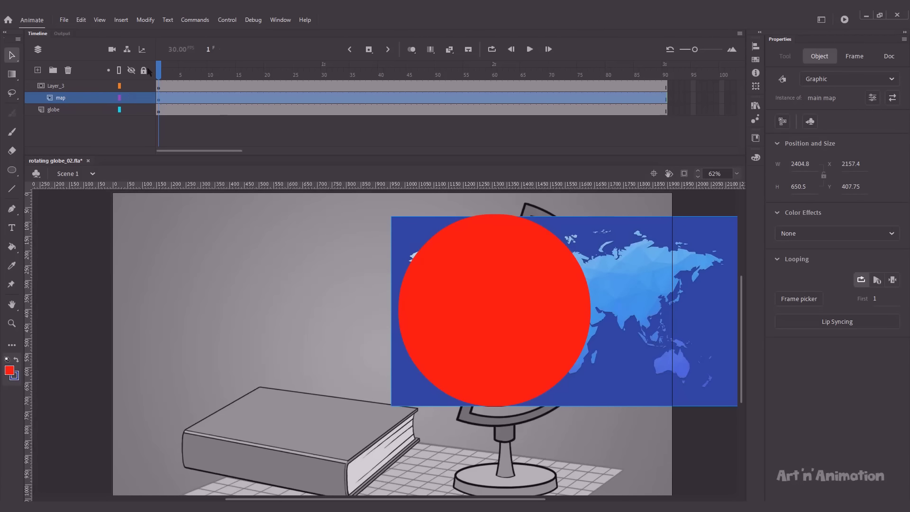
click(144, 71)
key(ctrl+z)
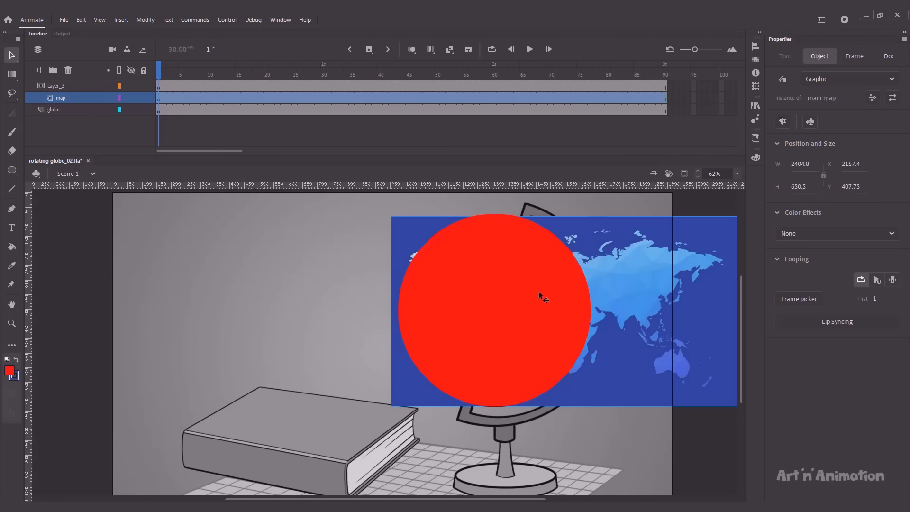
Step: Shrink the mask circle to 99.9%, nudge circle and map into place, then lock all layers
click(539, 292)
key(ctrl+alt+s)
text(99.9)
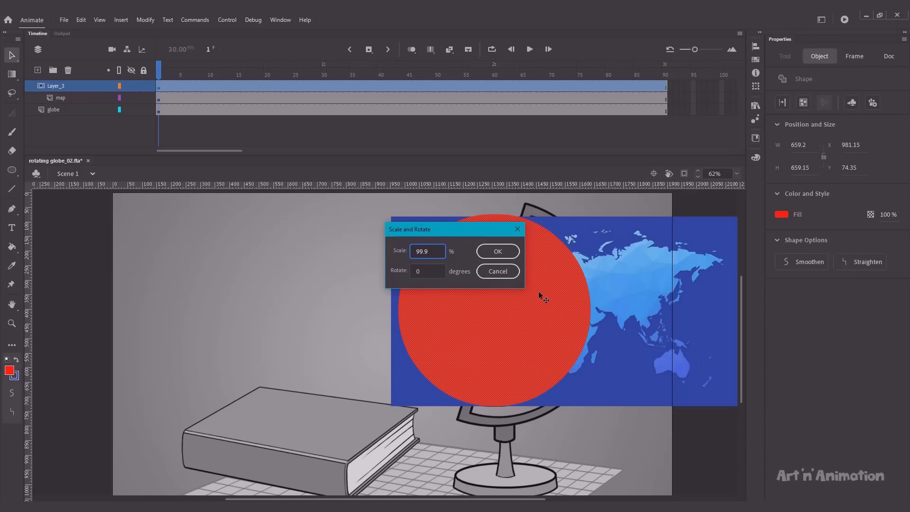
key(Return)
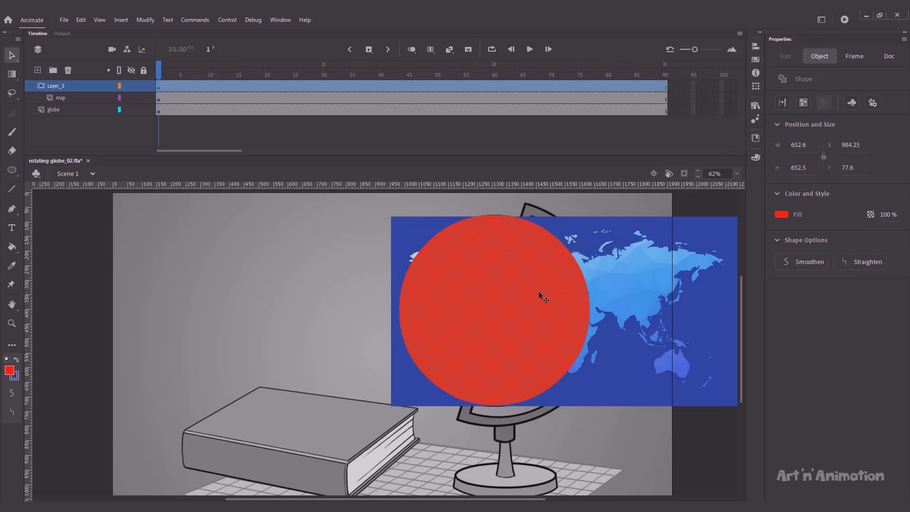
key(Up)
click(329, 252)
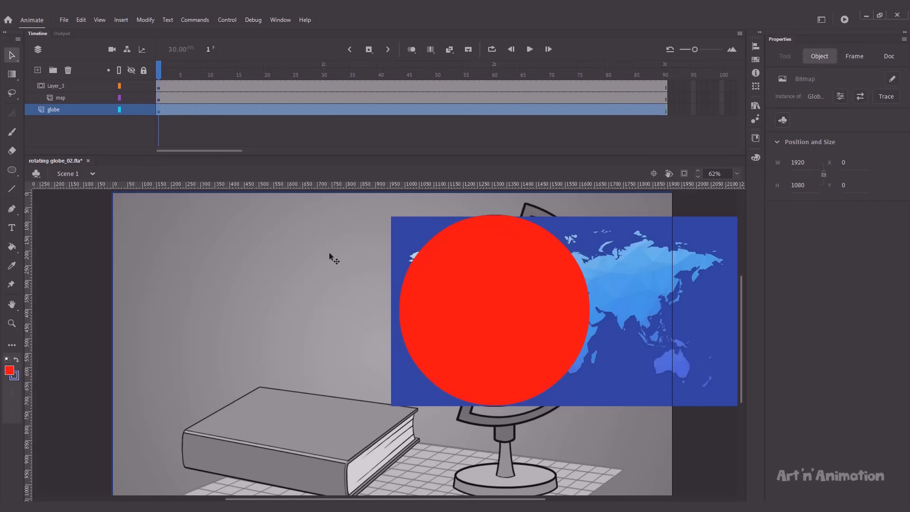
click(392, 240)
key(Up)
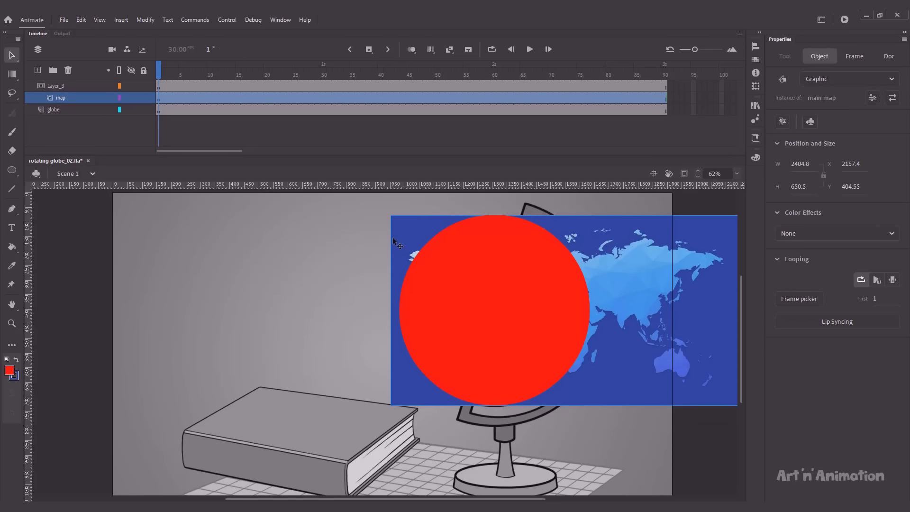
key(Down)
key(Down)
click(144, 71)
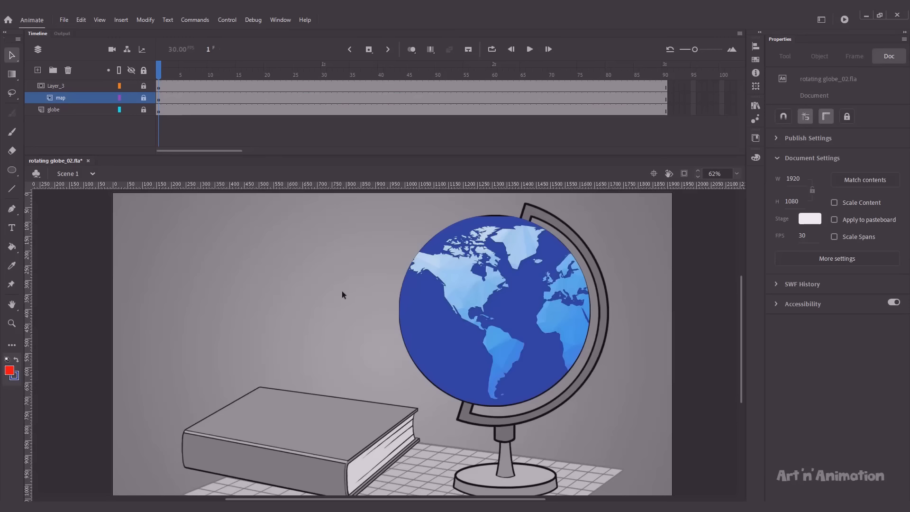
click(84, 110)
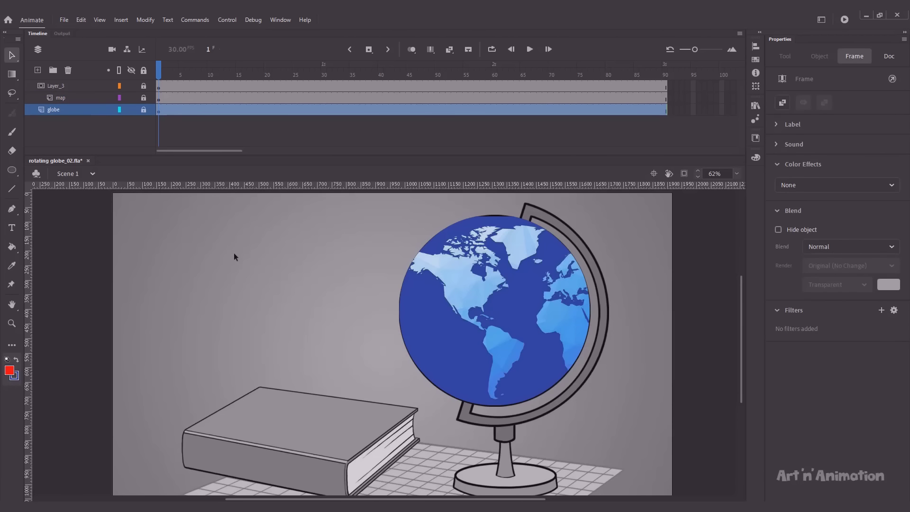
Step: Add a new layer, hide Layer_3 and the map, and draw a circle over the globe
click(38, 71)
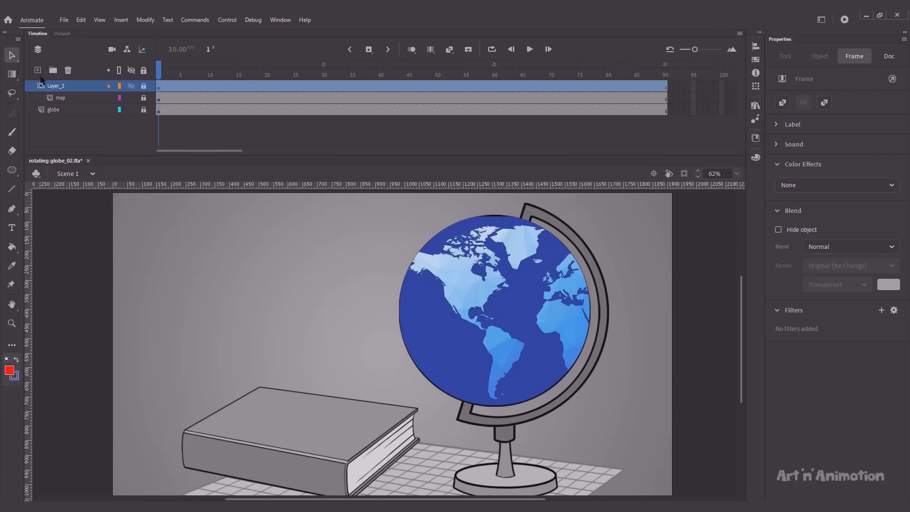
click(90, 134)
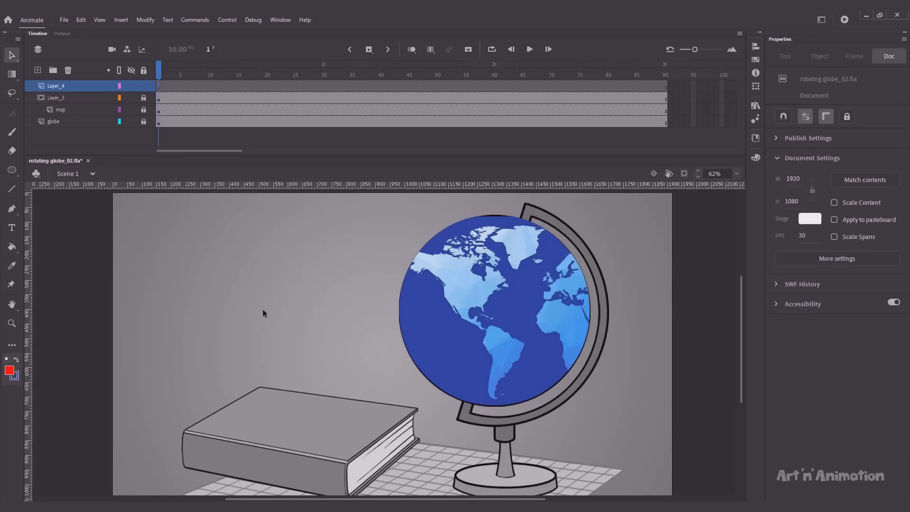
click(131, 98)
click(131, 110)
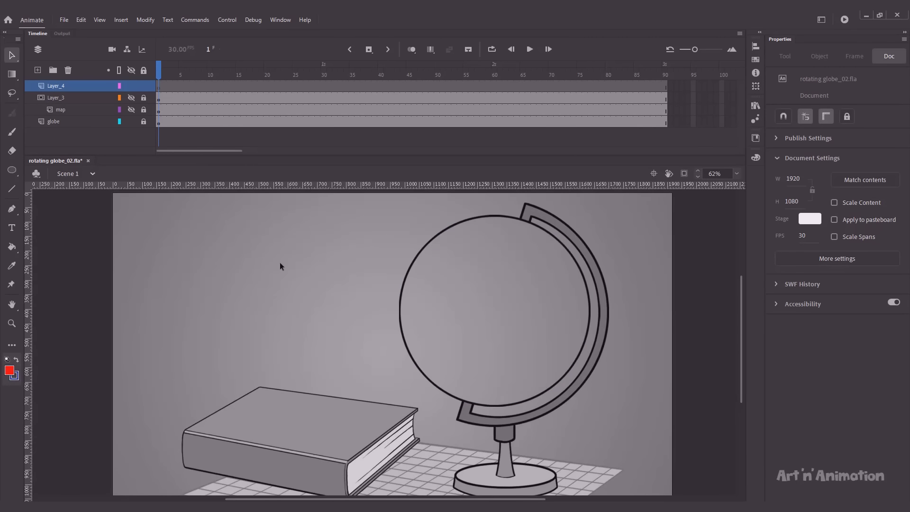
key(o)
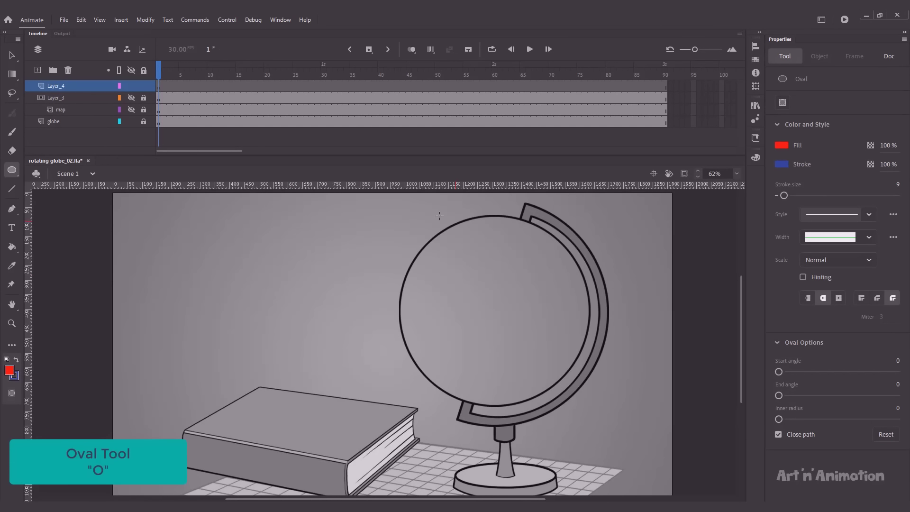
drag(439, 215, 531, 350)
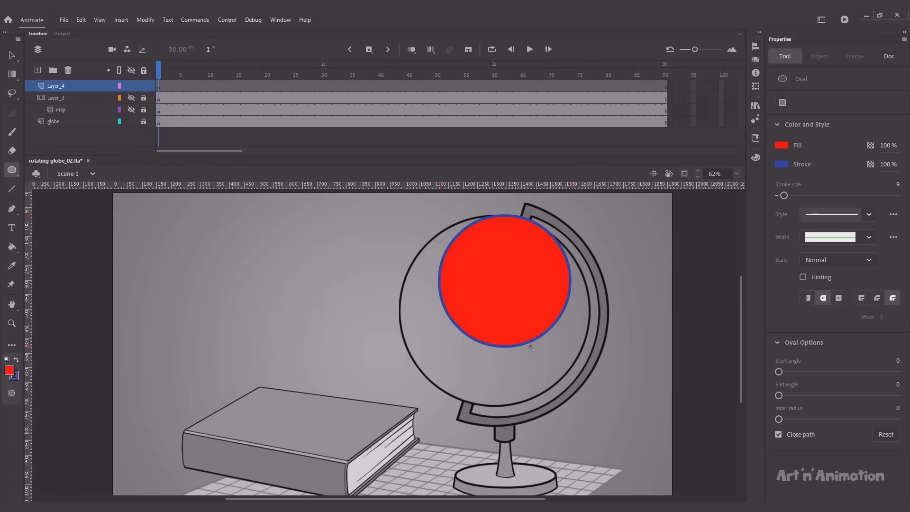
drag(531, 350, 531, 352)
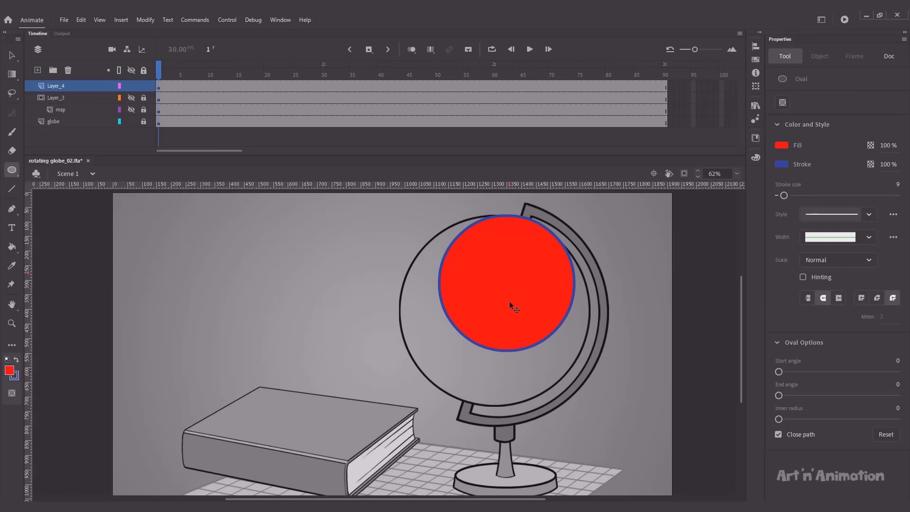
key(v)
Step: Delete the circle's red fill to leave a blue ring, and nudge it left and down
click(503, 287)
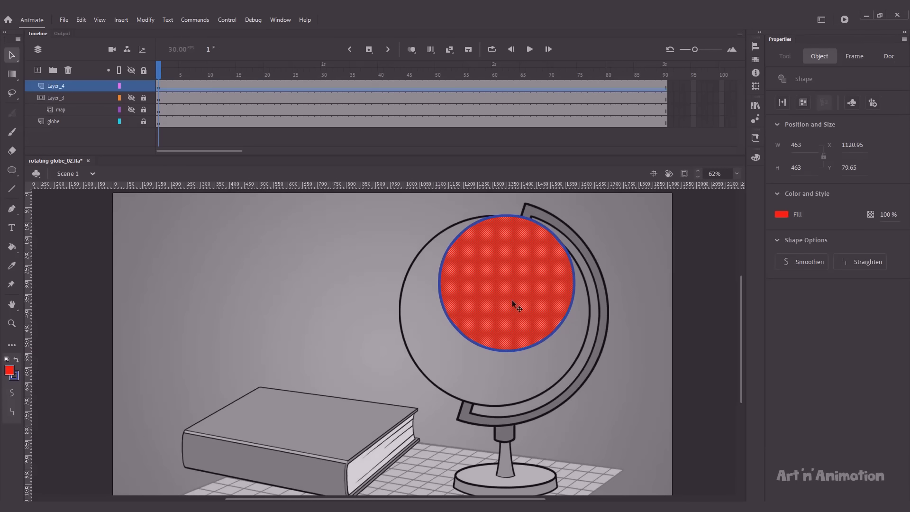
key(Delete)
key(ctrl+a)
key(shift+Down)
key(shift+Down)
key(shift+Down)
key(shift+Left)
key(shift+Left)
key(Left)
key(Left)
key(Up)
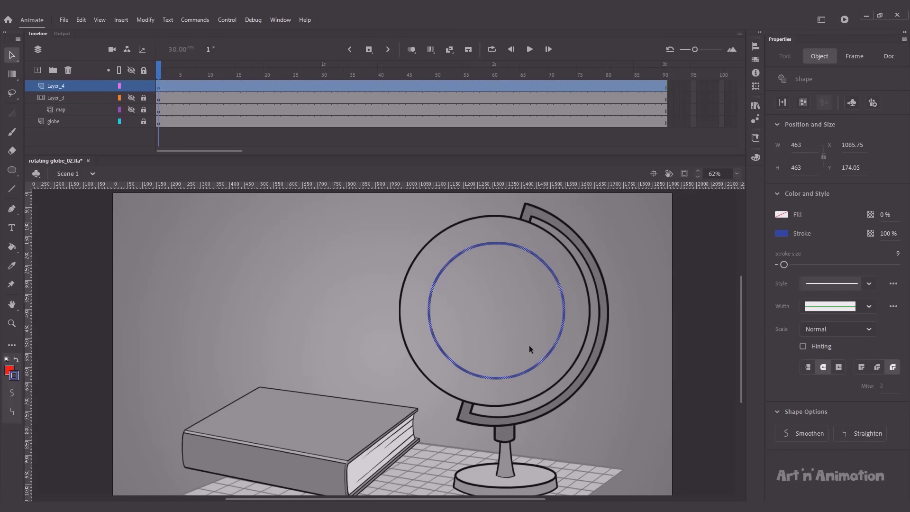
Step: Scale the ring to 150%, then to 95%, nudging it toward the globe's outline
key(ctrl+alt+s)
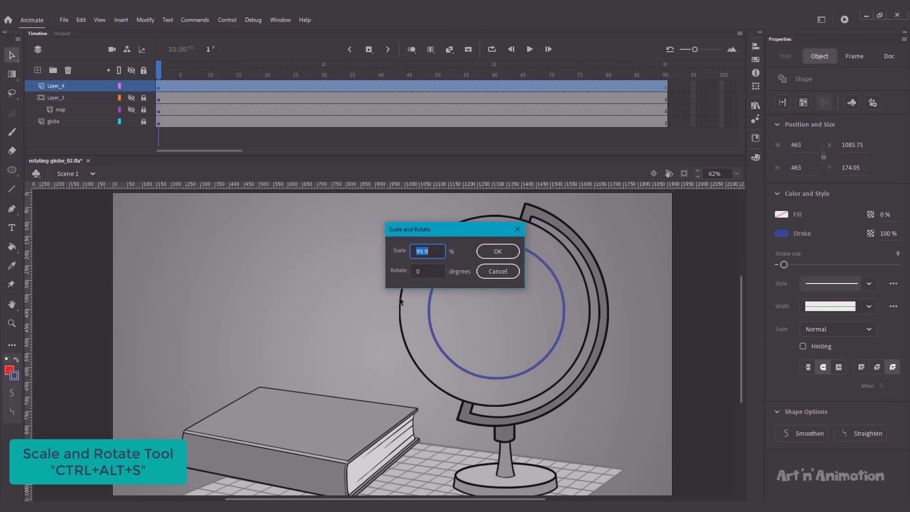
text(150)
key(Return)
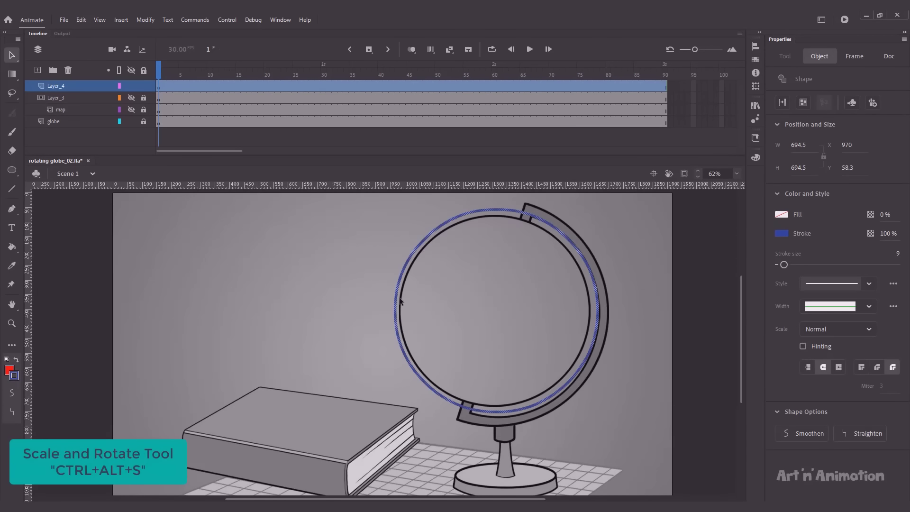
key(Left)
key(Left)
key(Left)
key(Left)
key(Left)
key(Left)
key(Left)
key(Left)
key(Left)
key(Left)
key(Left)
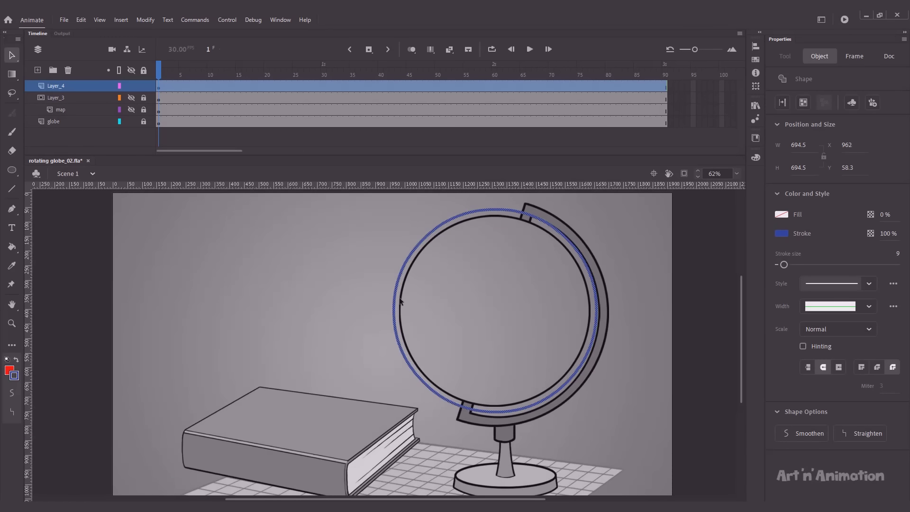
key(Down)
key(Left)
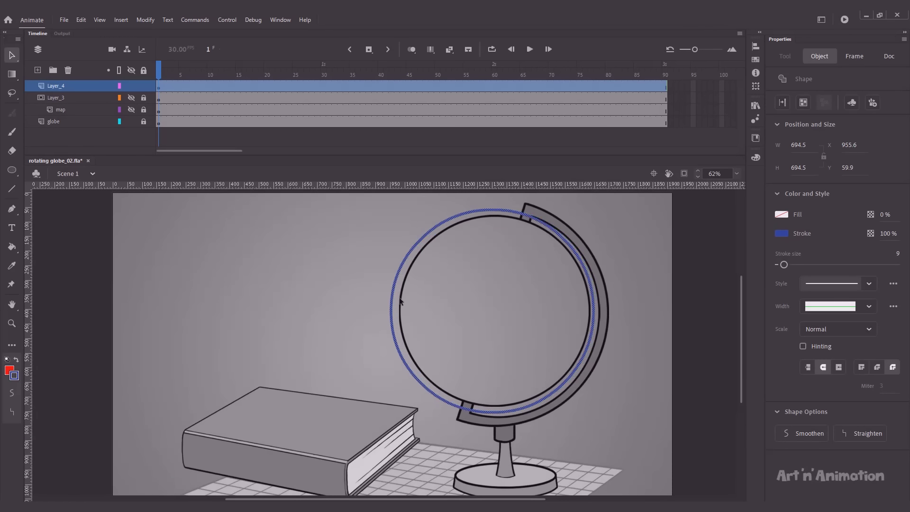
key(ctrl+alt+s)
text(95)
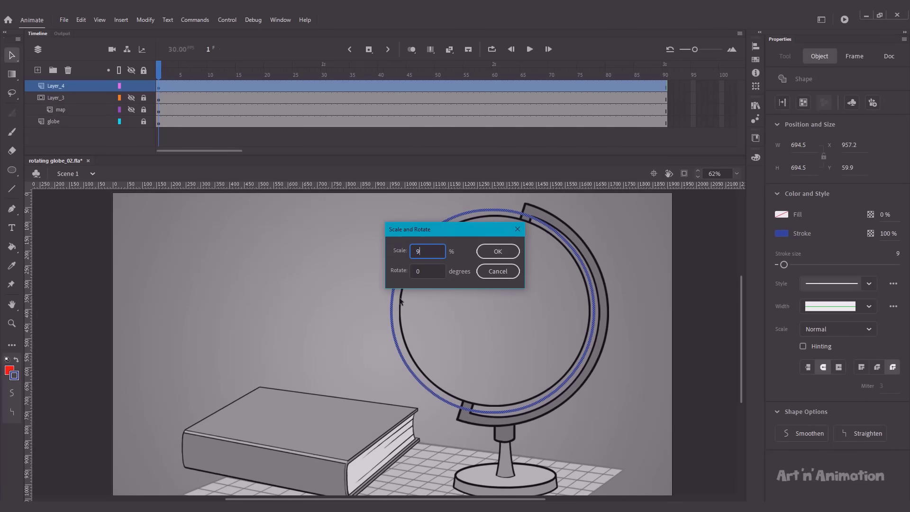
key(Return)
Step: Nudge the ring right and up, then shrink it by 99.9% twice to trace the sphere
key(Right)
key(Right)
key(Right)
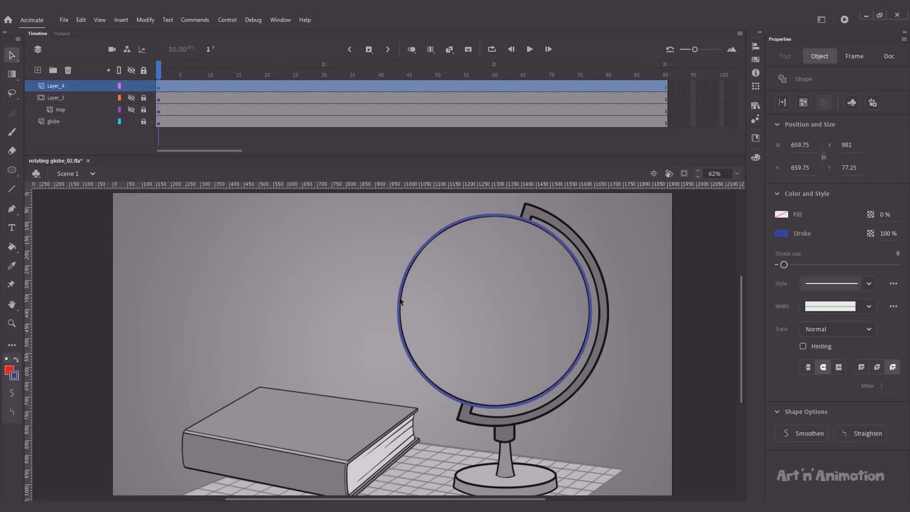
key(Up)
key(Right)
key(ctrl+alt+s)
text(99.9)
key(Return)
key(ctrl+y)
key(ctrl+y)
key(ctrl+y)
key(ctrl+y)
key(ctrl+y)
key(ctrl+y)
key(ctrl+y)
key(ctrl+y)
key(ctrl+y)
key(ctrl+y)
key(ctrl+y)
key(ctrl+y)
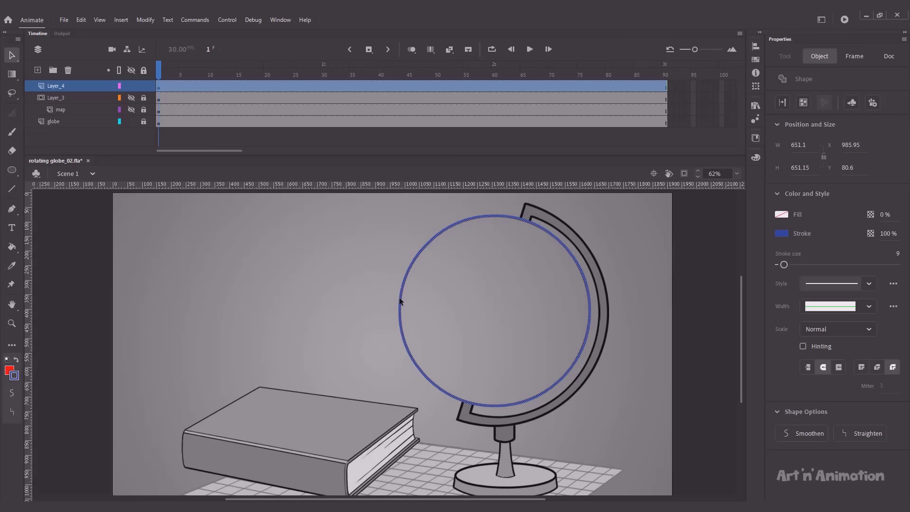
click(358, 291)
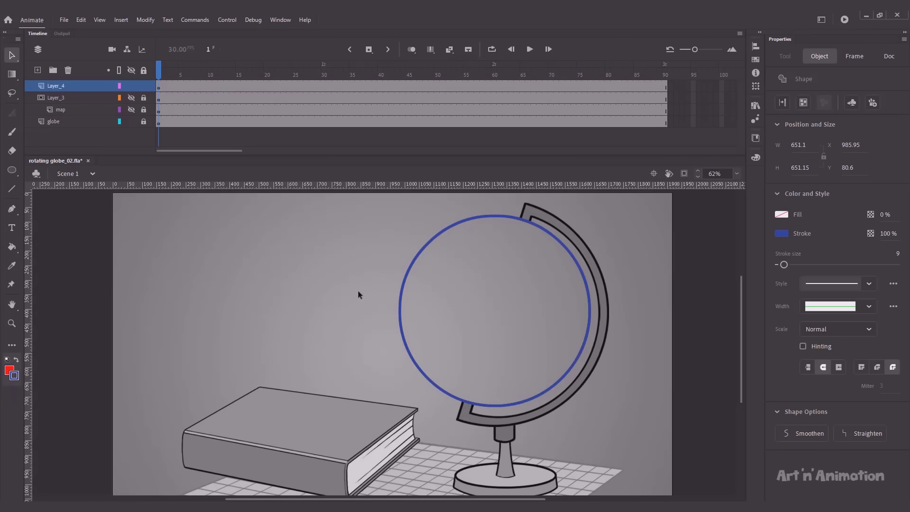
Step: Unhide the world map and eyedrop the globe's ocean blue into the ring's stroke
click(131, 110)
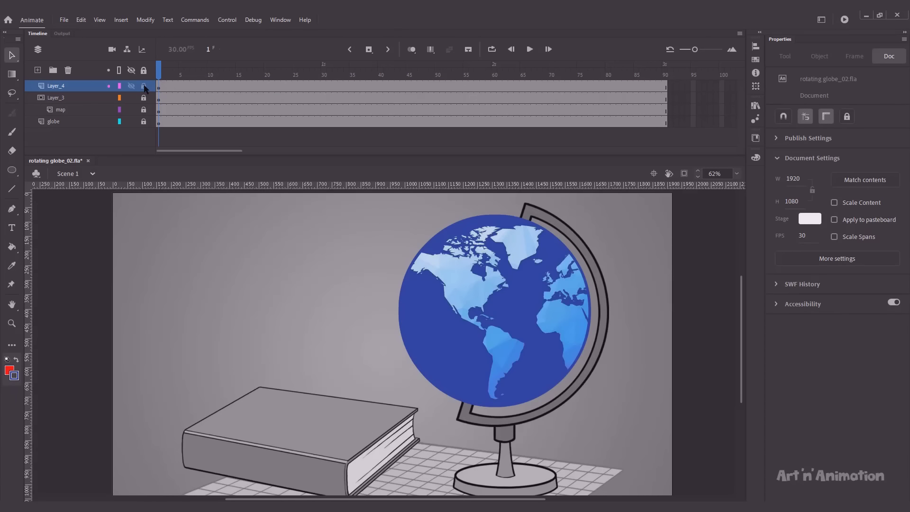
click(434, 240)
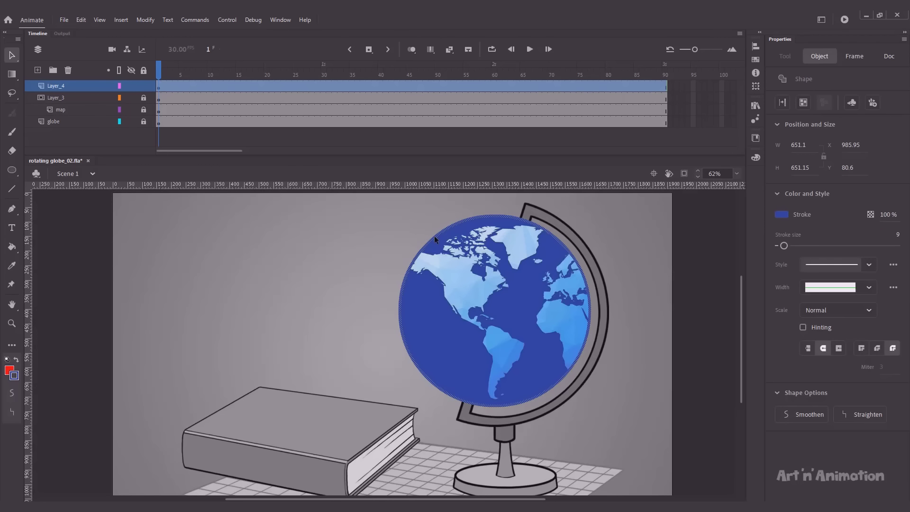
click(781, 215)
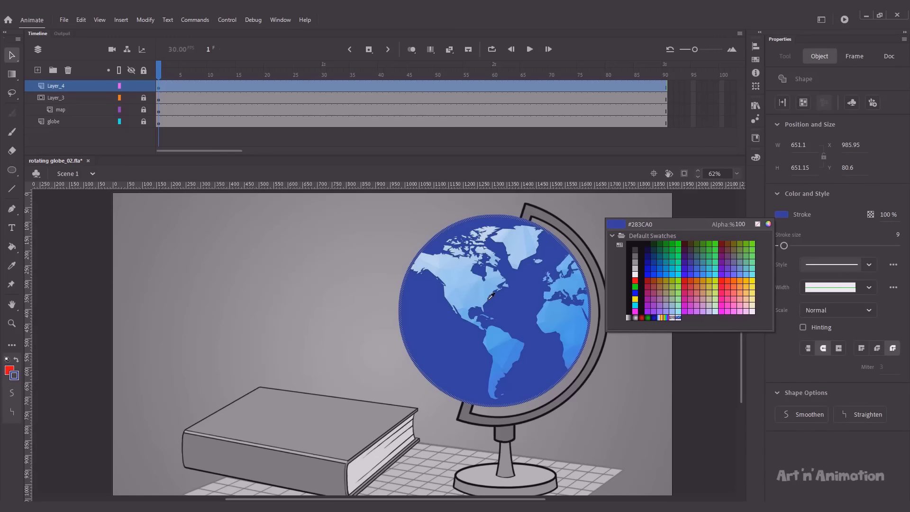
click(516, 301)
Step: Lock the ring's layer Layer_4 and preview the rotating globe
click(365, 259)
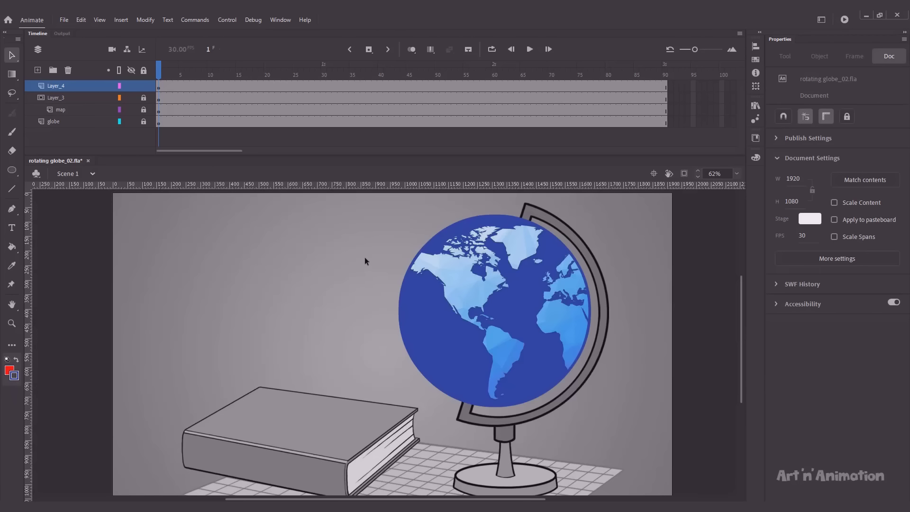
click(143, 86)
key(Return)
Step: On a new Layer_5, draw a red filled circle over the globe
click(159, 77)
click(37, 70)
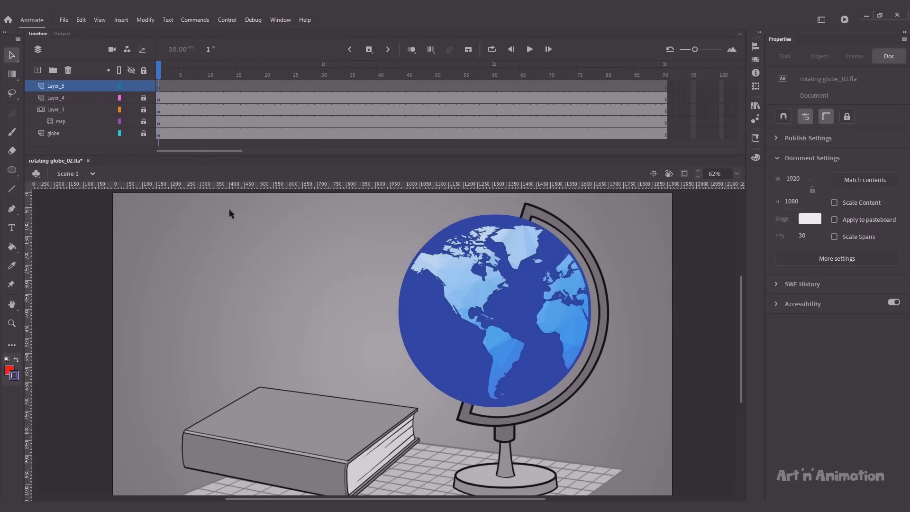
key(o)
drag(447, 231, 522, 361)
key(v)
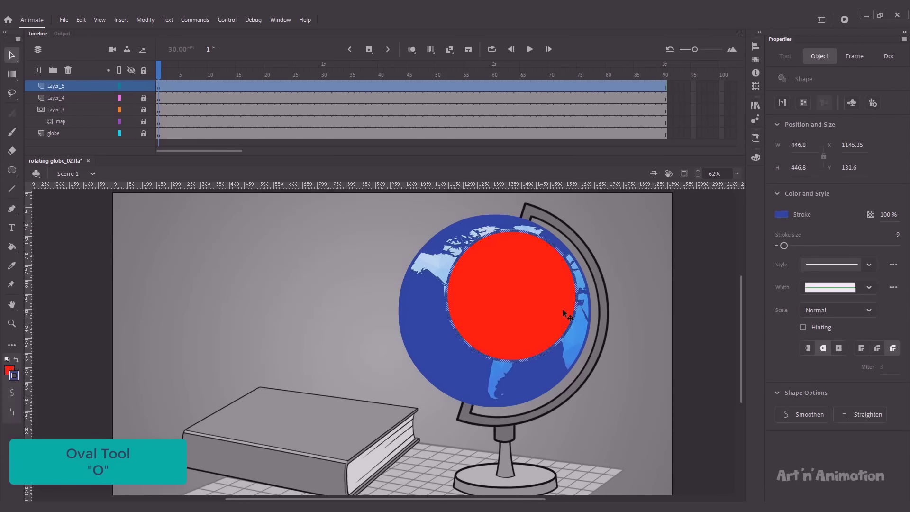
click(533, 306)
Step: Nudge the red circle and scale it 140% then 105% to cover the globe
key(shift+Left)
key(shift+Left)
key(shift+Left)
key(shift+Left)
key(shift+Left)
key(shift+Down)
key(shift+Down)
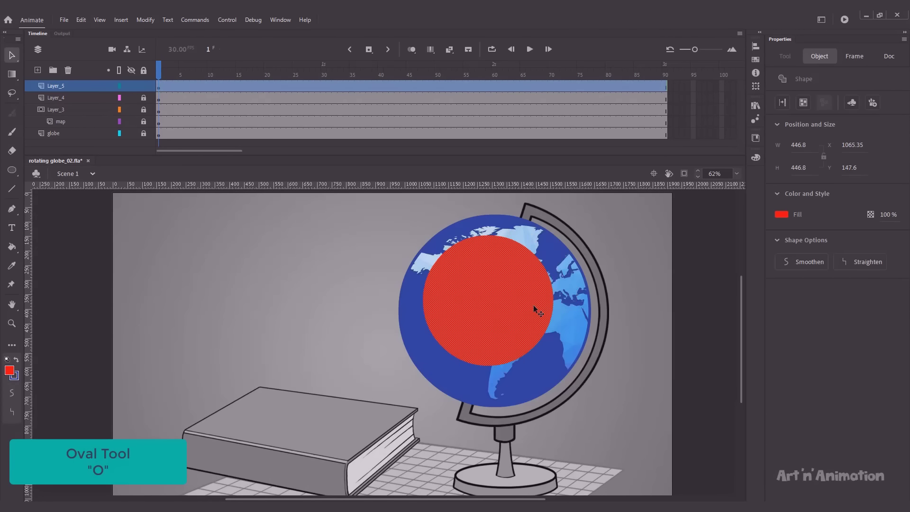
key(shift+Up)
key(shift+Right)
key(shift+Right)
key(shift+Down)
key(shift+Down)
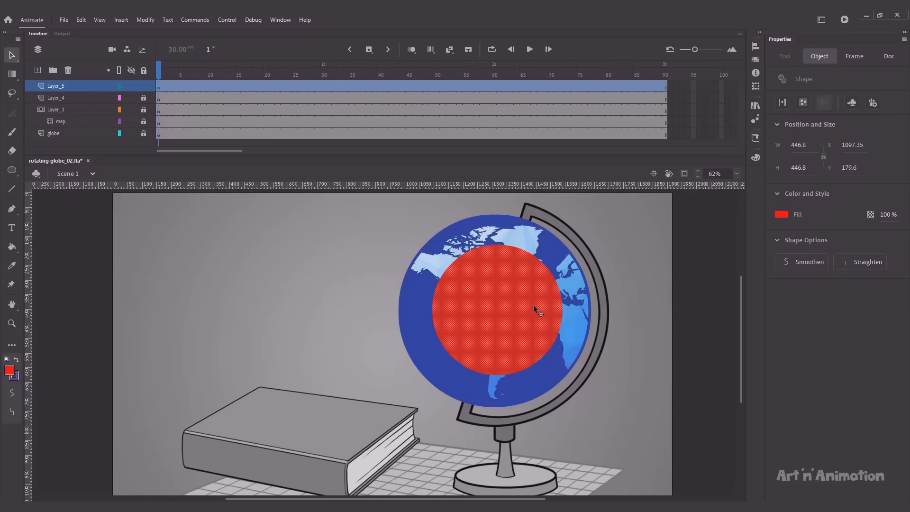
key(ctrl+alt+s)
text(140)
key(Return)
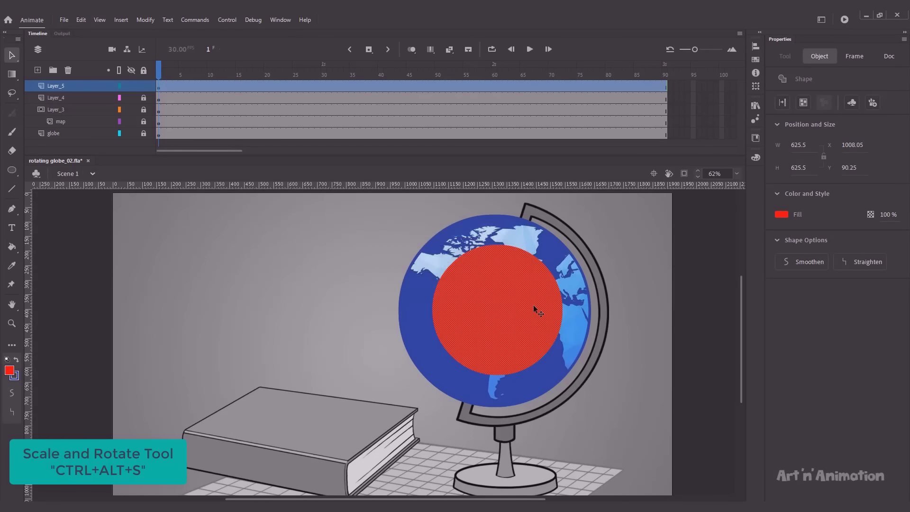
key(Left)
key(Left)
key(Left)
key(Left)
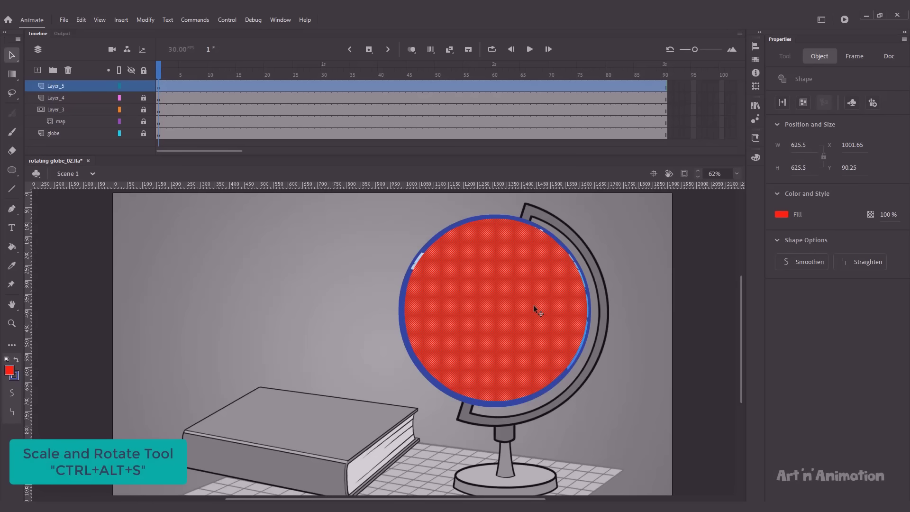
key(ctrl+alt+s)
text(105)
key(Return)
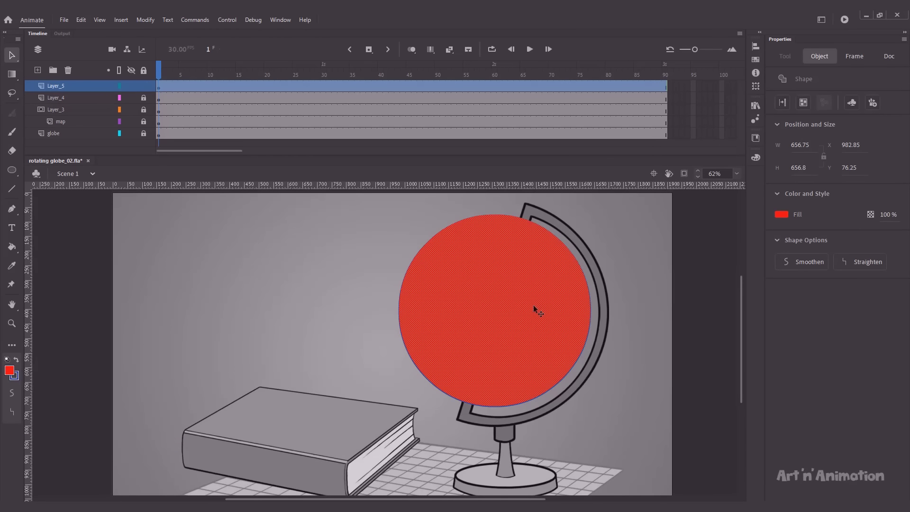
Step: Fill the circle with a white radial gradient: left stop 60% alpha, right stop 0% alpha
click(756, 156)
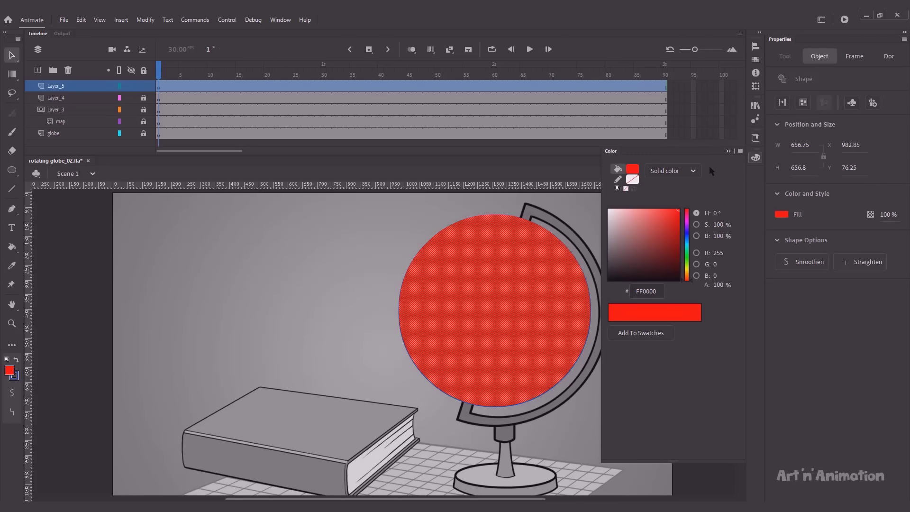
click(685, 170)
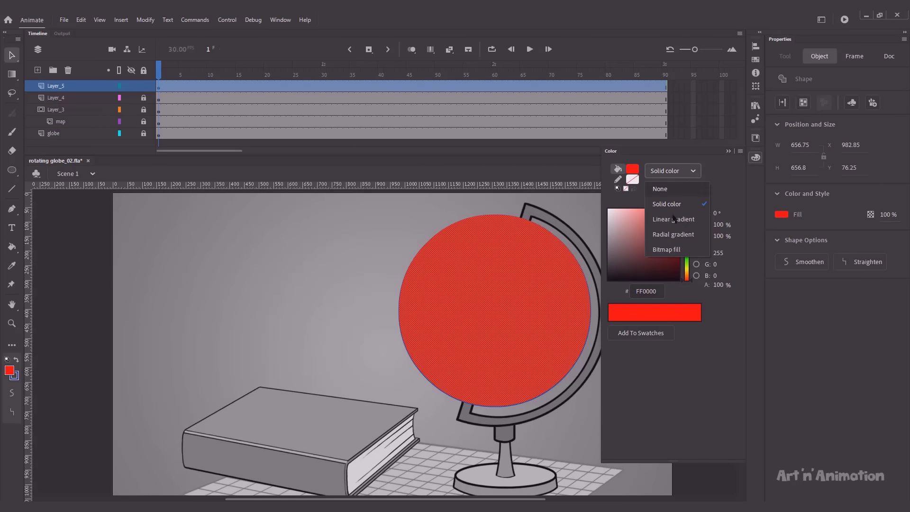
click(673, 235)
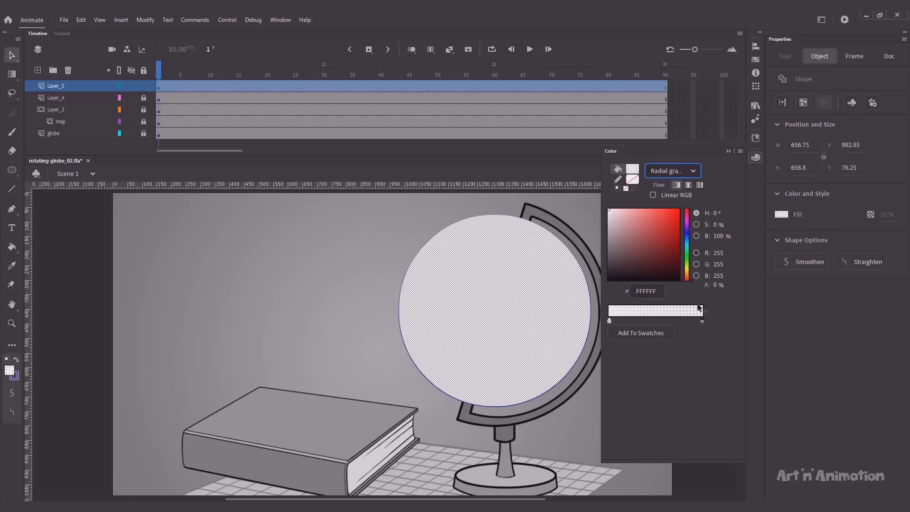
click(610, 321)
drag(717, 285, 723, 295)
click(702, 322)
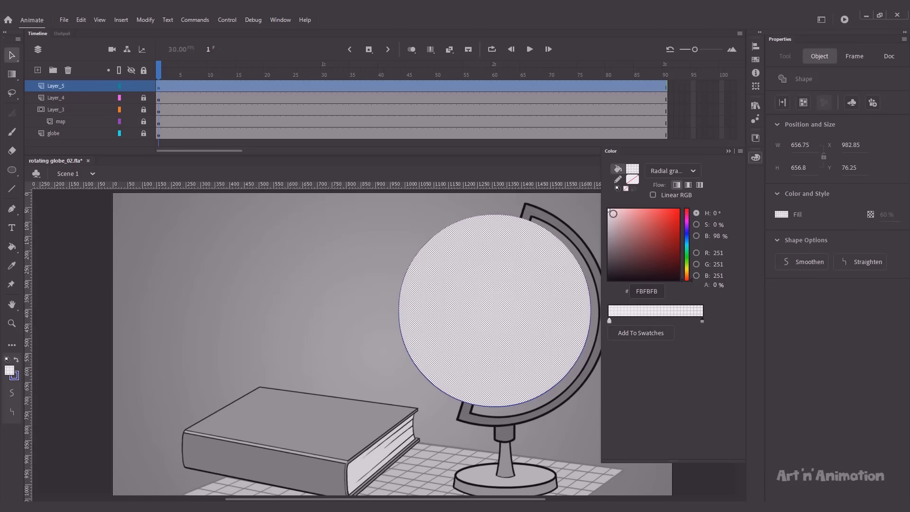
Step: Shift the highlight gradient's centre toward the upper left and tighten its radius
click(401, 213)
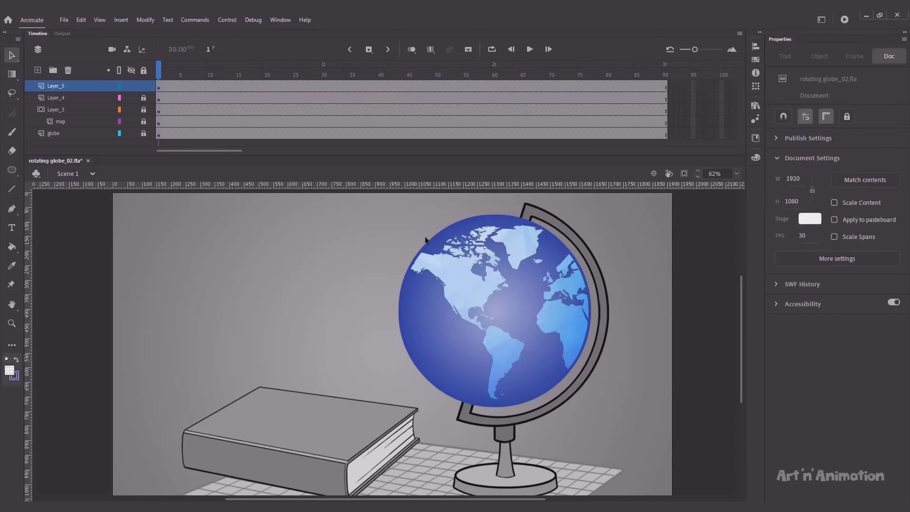
key(f)
click(490, 303)
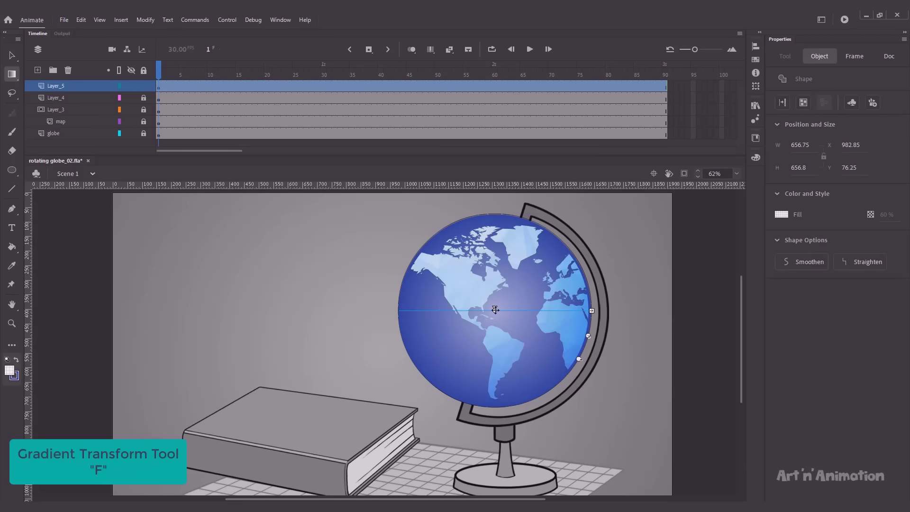
drag(495, 310, 481, 285)
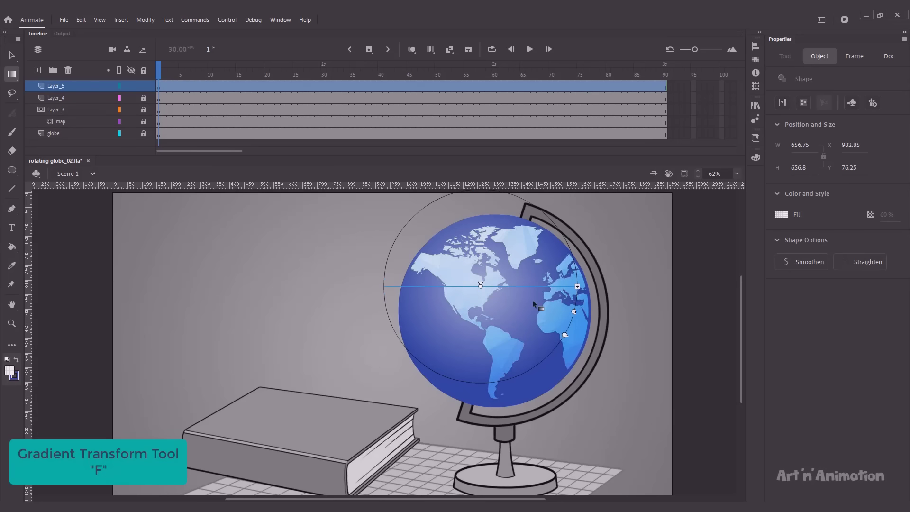
drag(574, 312, 576, 315)
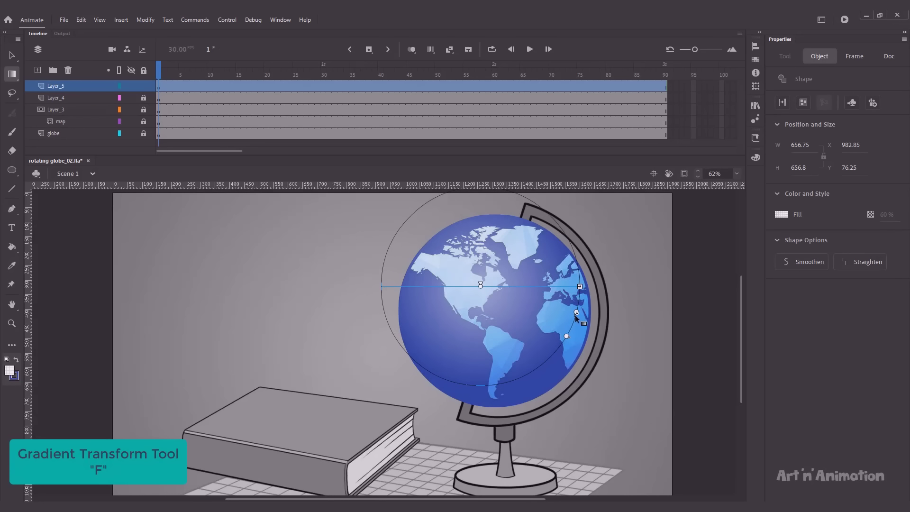
click(347, 264)
click(470, 297)
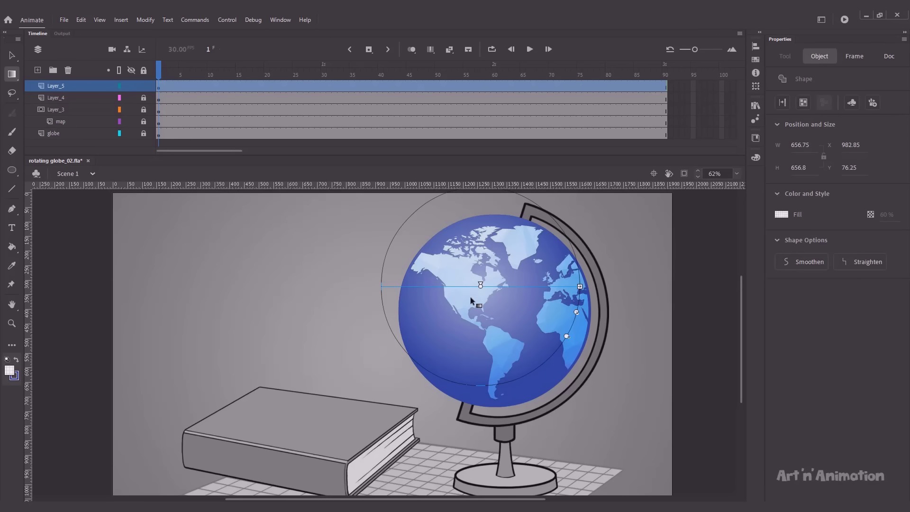
drag(576, 313, 555, 323)
Step: Lock Layer_5 and export the animation as an SWF movie
key(v)
click(276, 272)
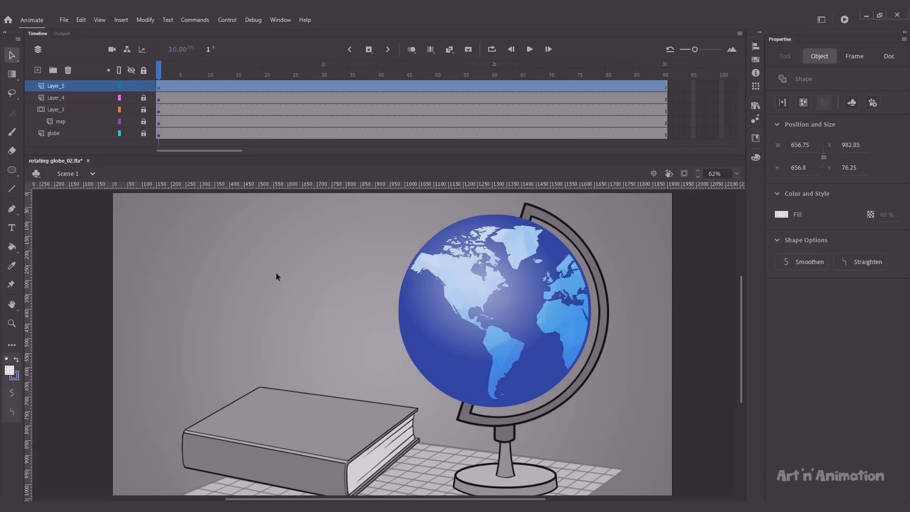
click(144, 86)
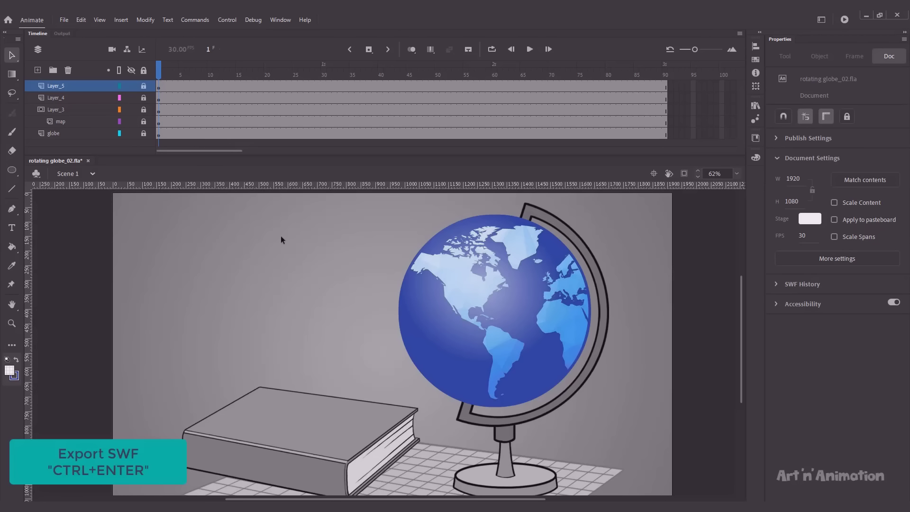
key(ctrl+Return)
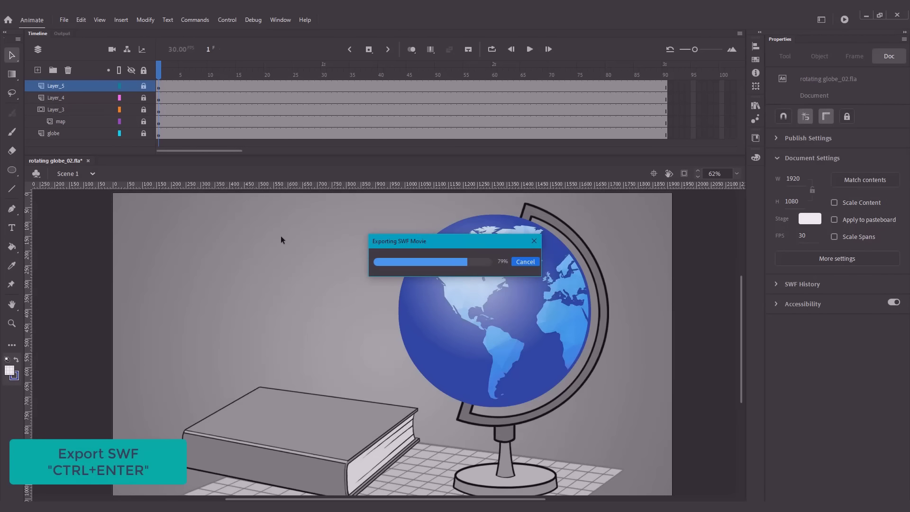